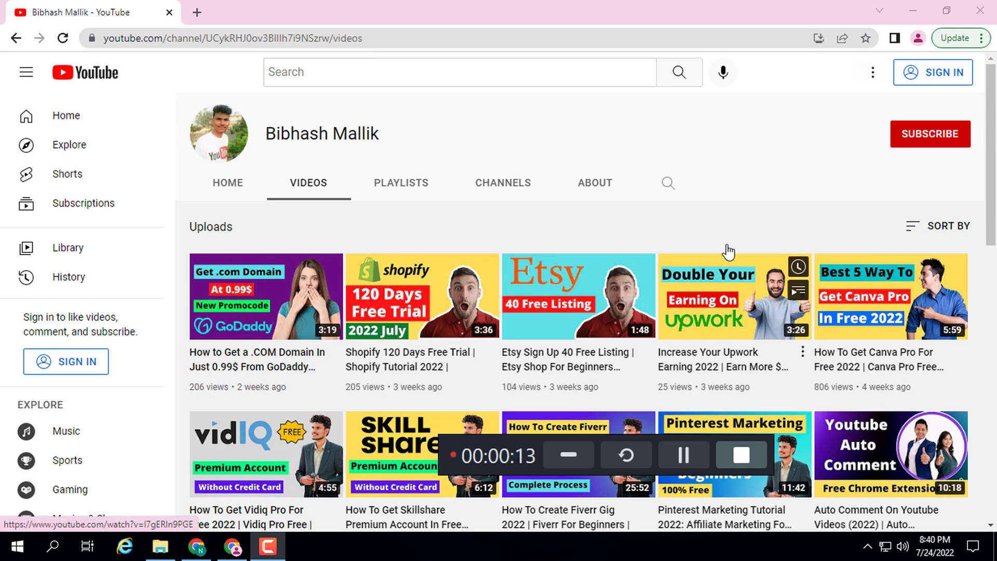
Scroll the YouTube channel's Videos page, then switch to the GTmetrix report window
scroll(675, 228, down, 1)
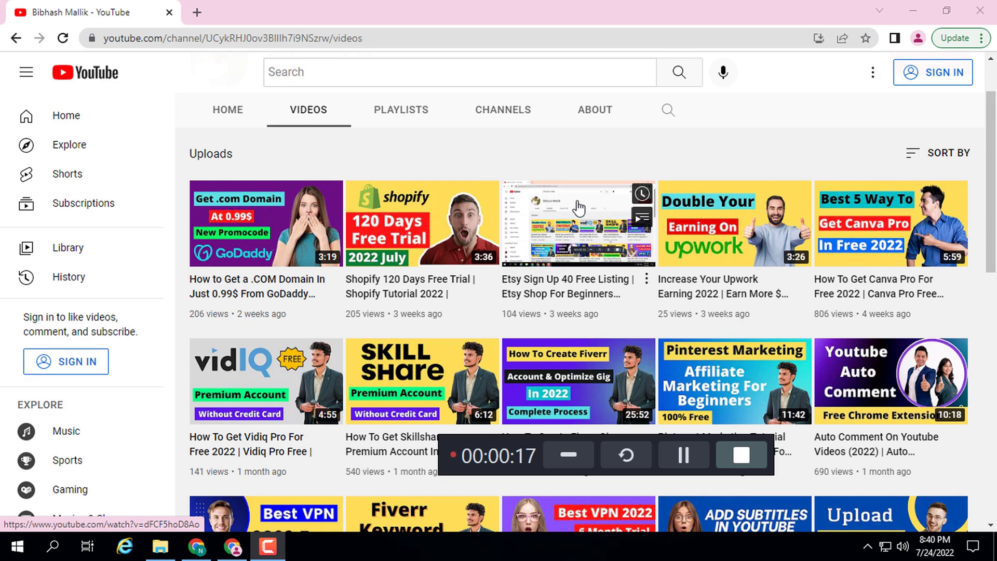
mouse_move(424, 380)
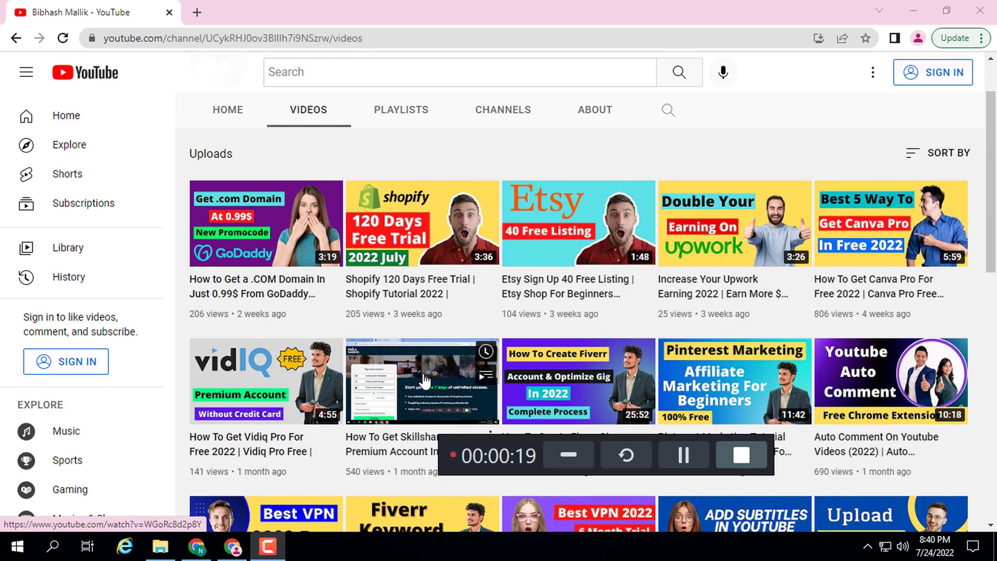
mouse_move(436, 316)
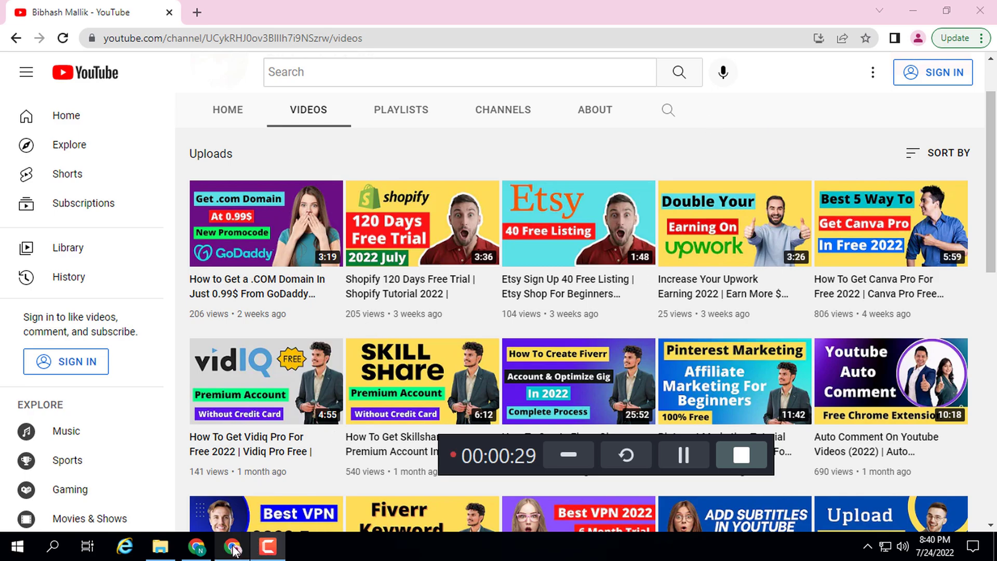
click(198, 549)
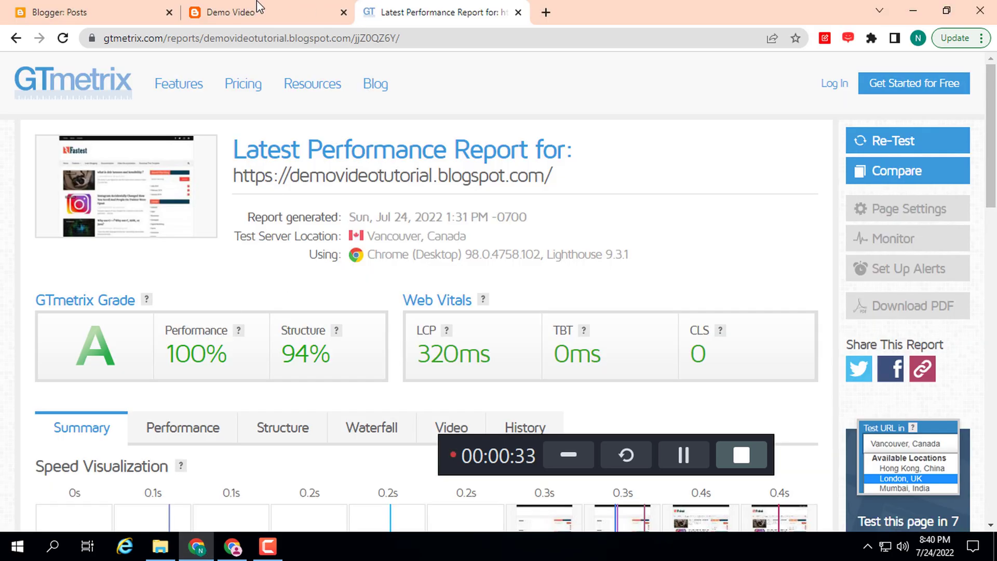
click(133, 8)
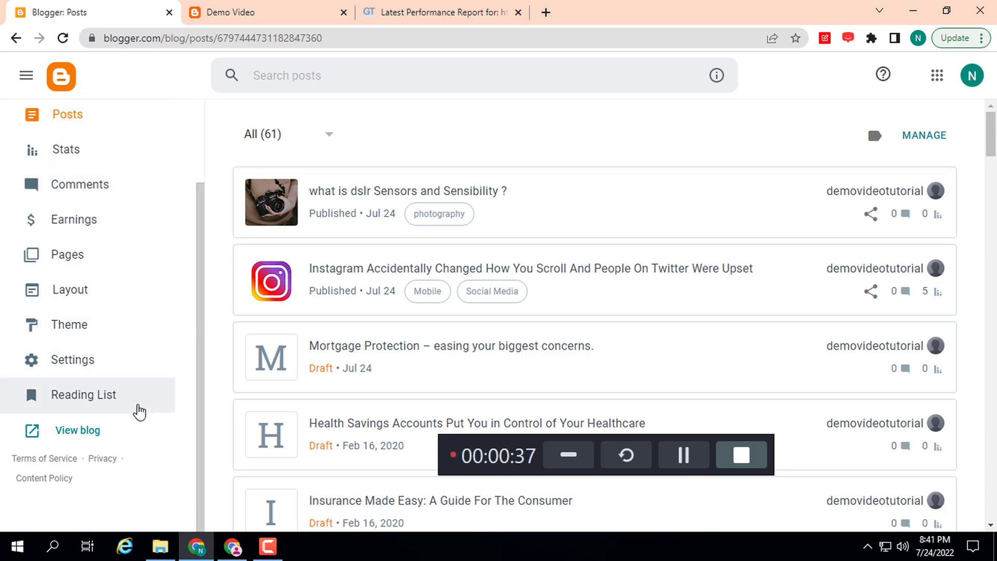
click(283, 3)
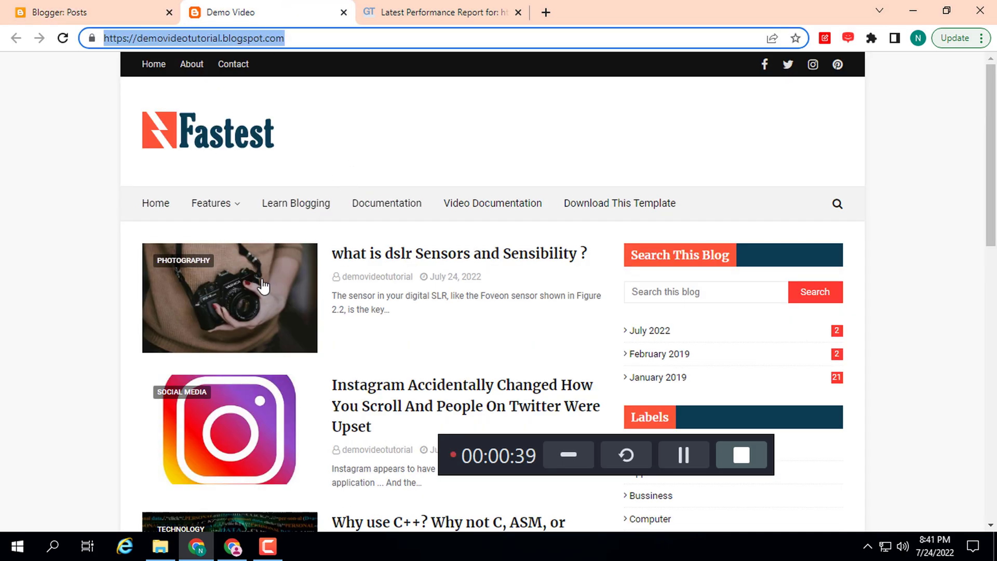
click(63, 40)
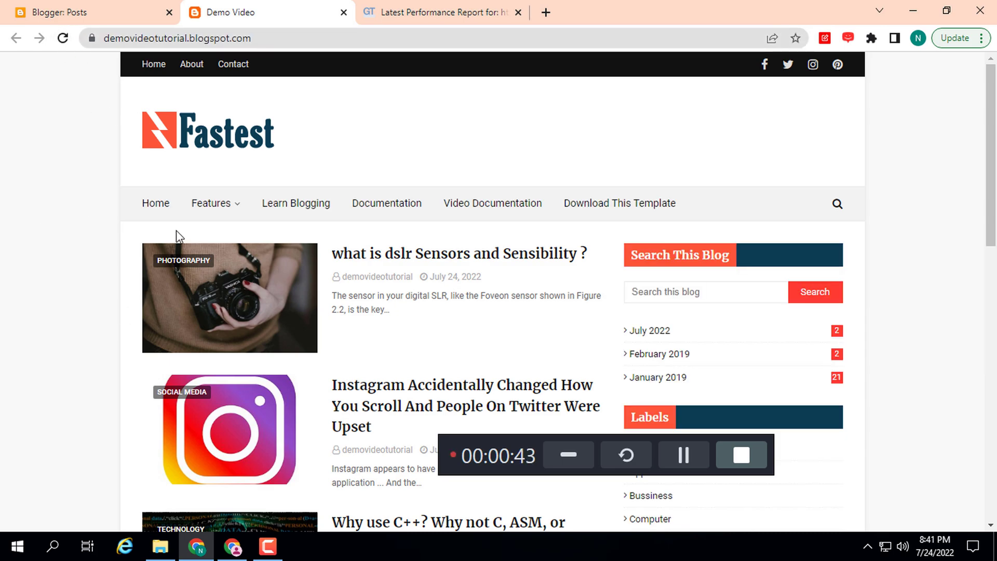
mouse_move(180, 190)
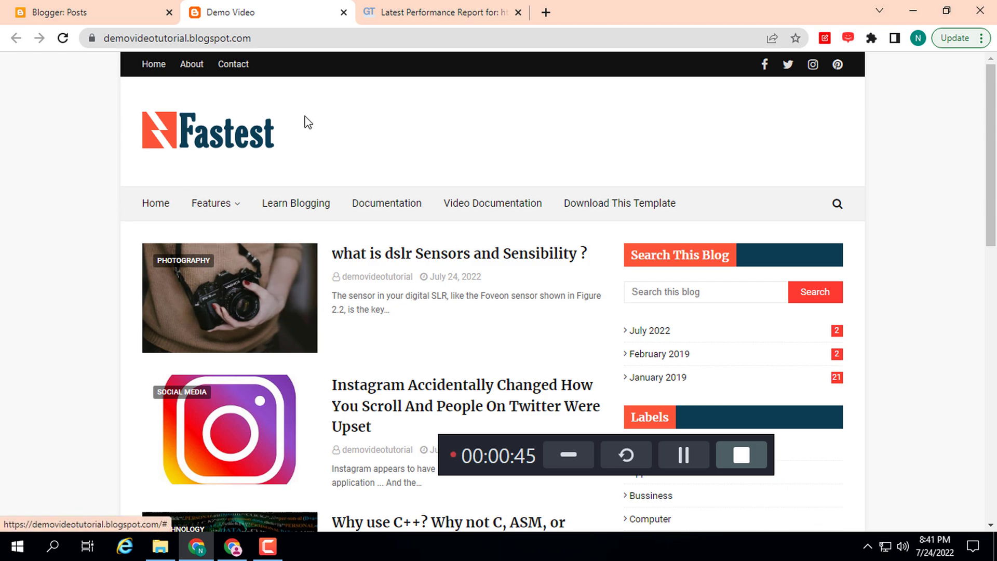
click(426, 14)
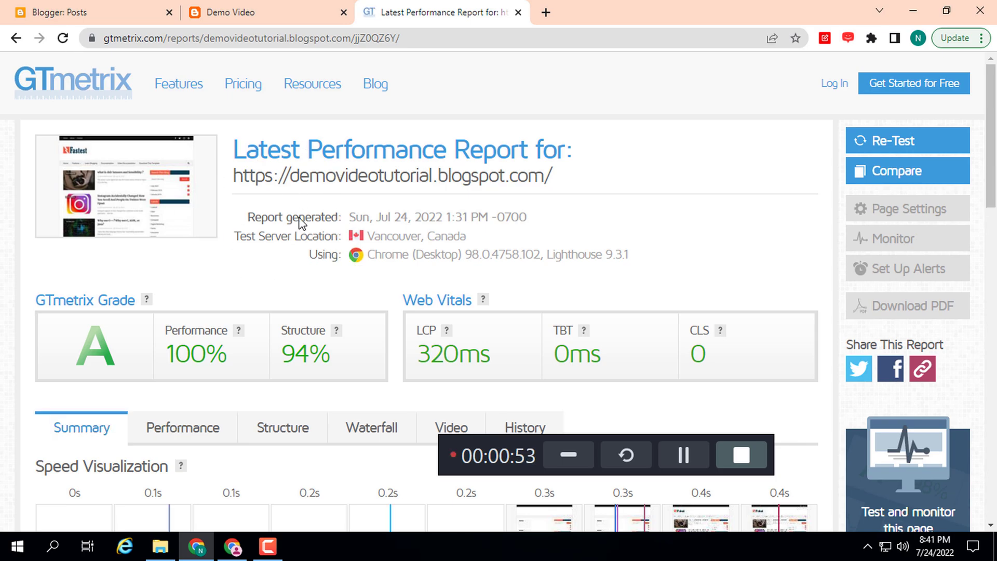
click(250, 7)
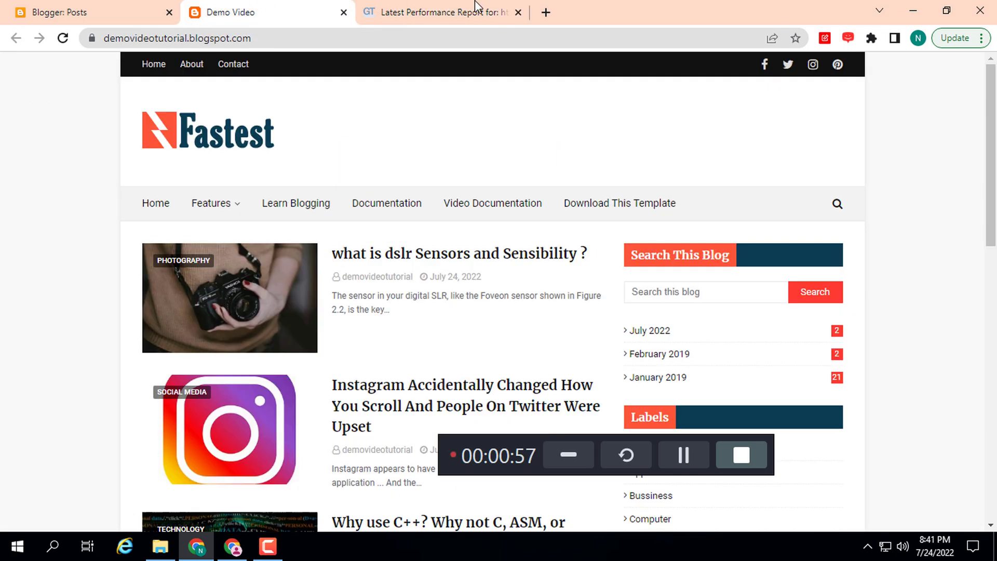
click(425, 7)
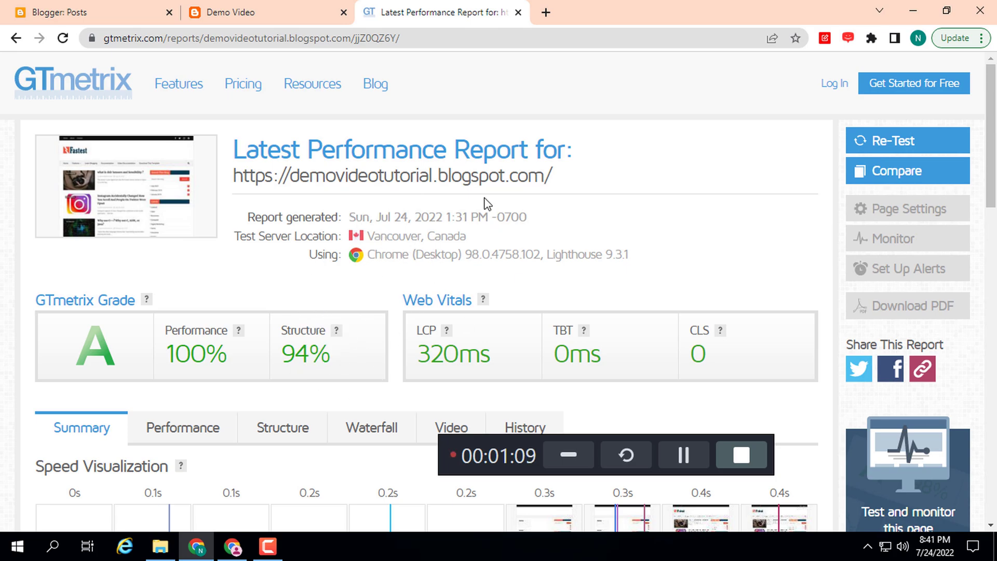
Open the post 'what is dslr Sensors and Sensibility ?' and reveal its permalink and publishing options
click(118, 7)
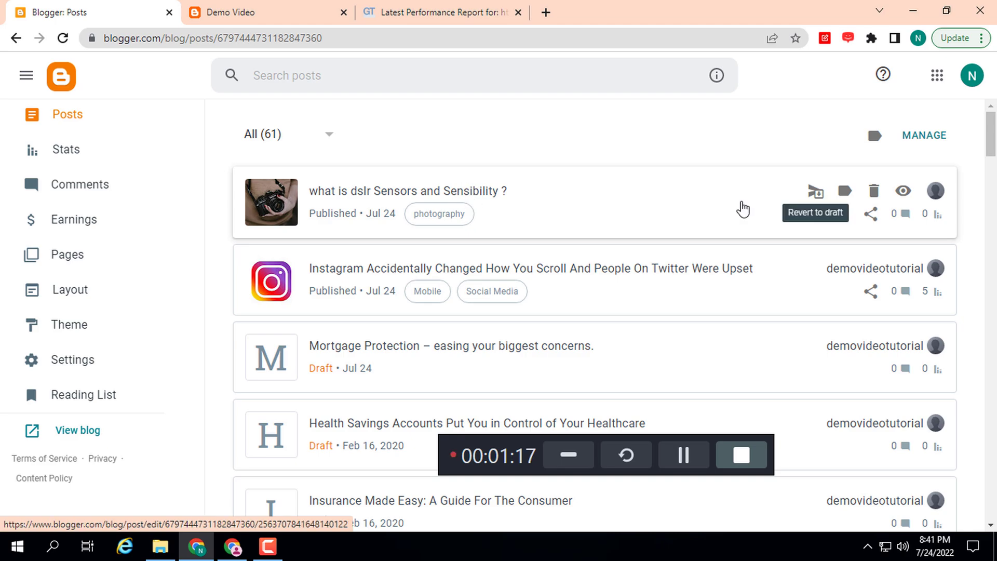
click(430, 196)
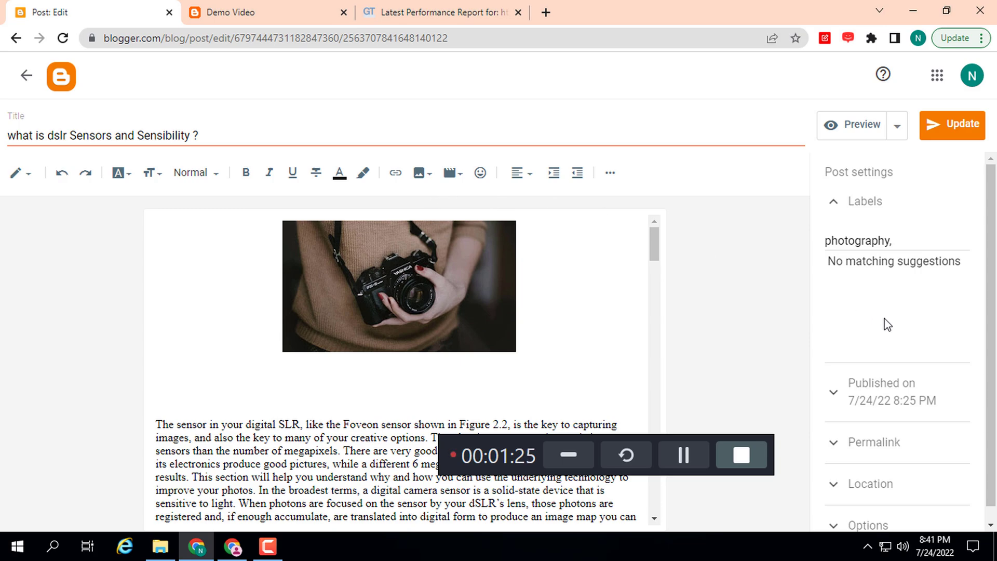
click(835, 394)
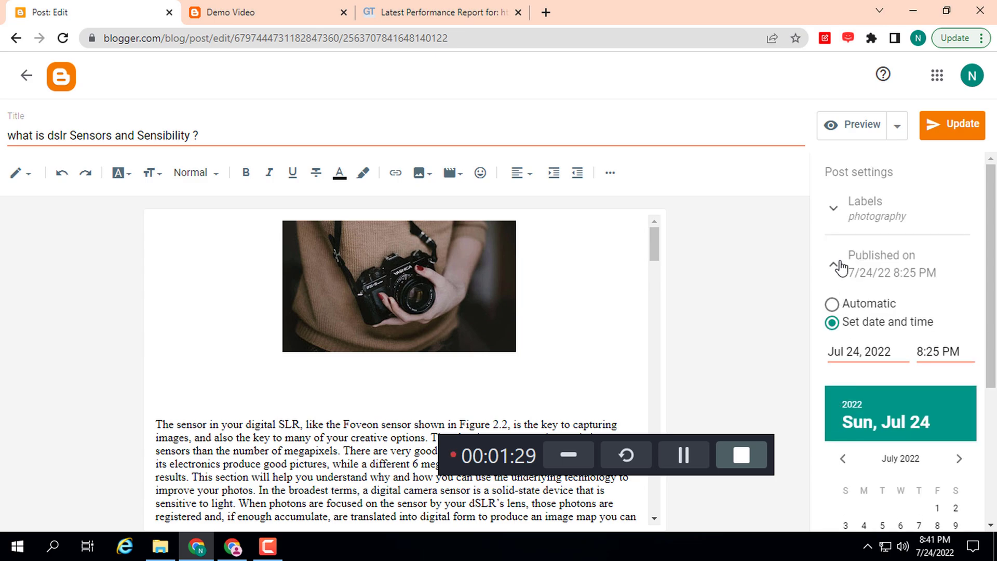
click(833, 209)
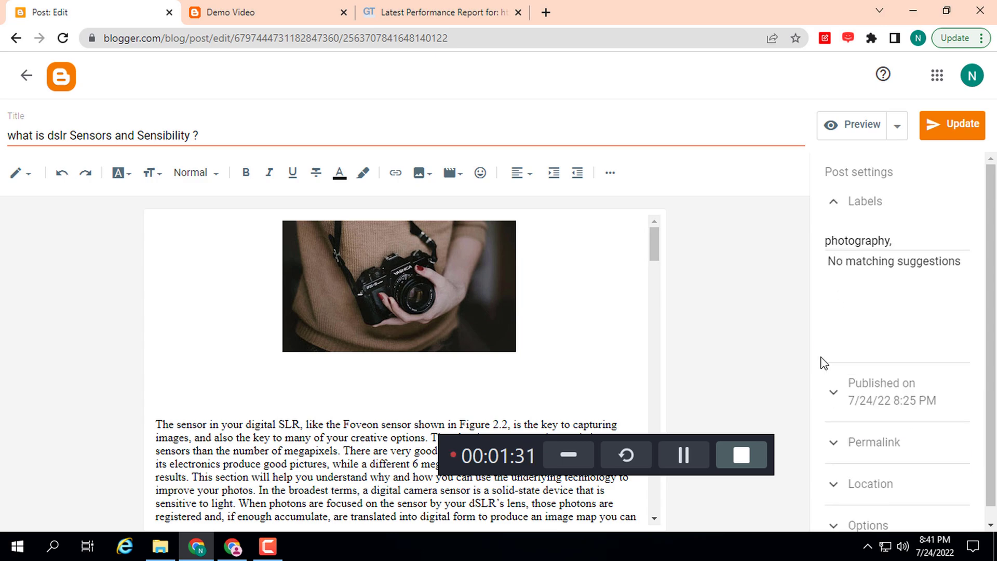
click(834, 441)
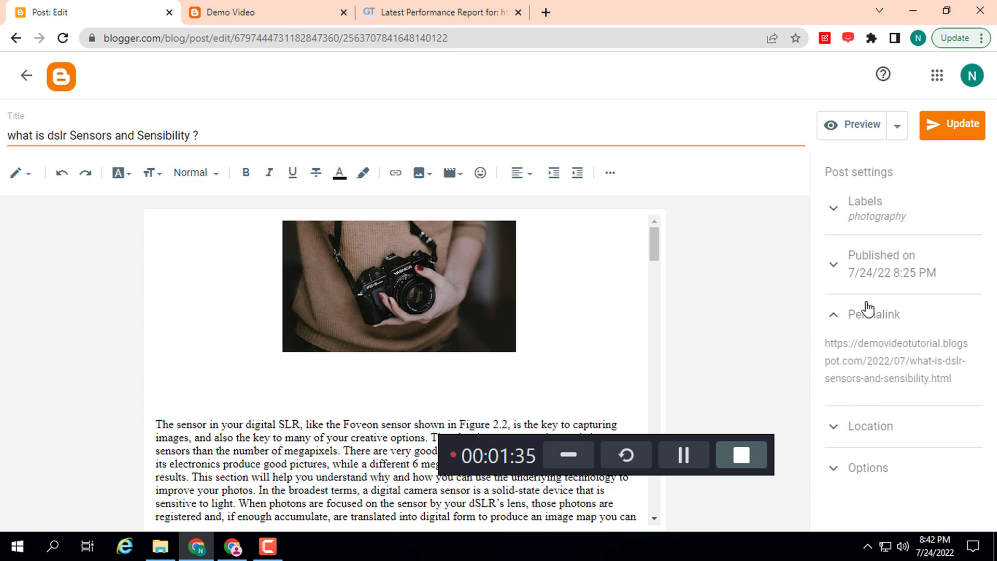
click(897, 126)
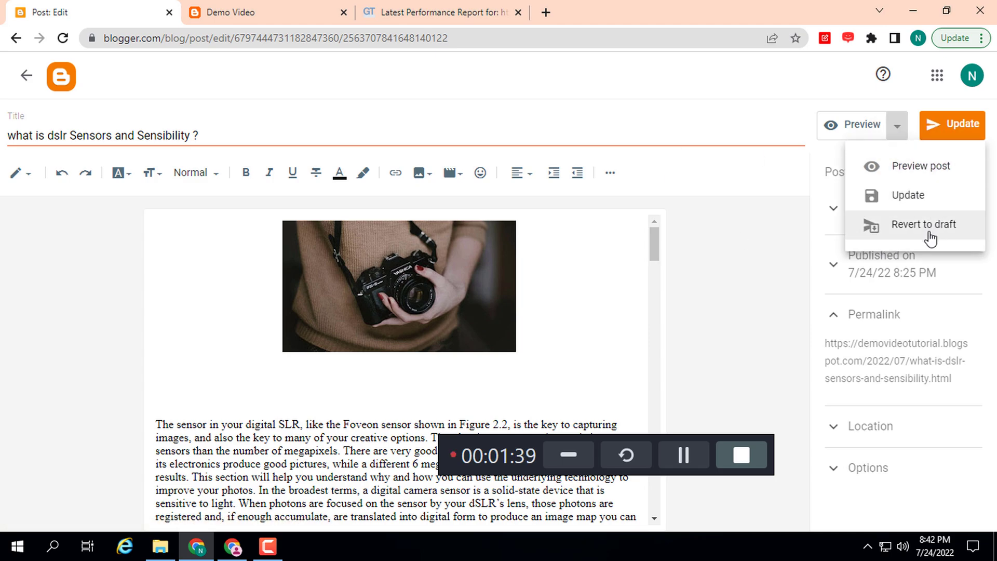
Revert the post to draft and toggle its permalink between Custom and Automatic
click(905, 224)
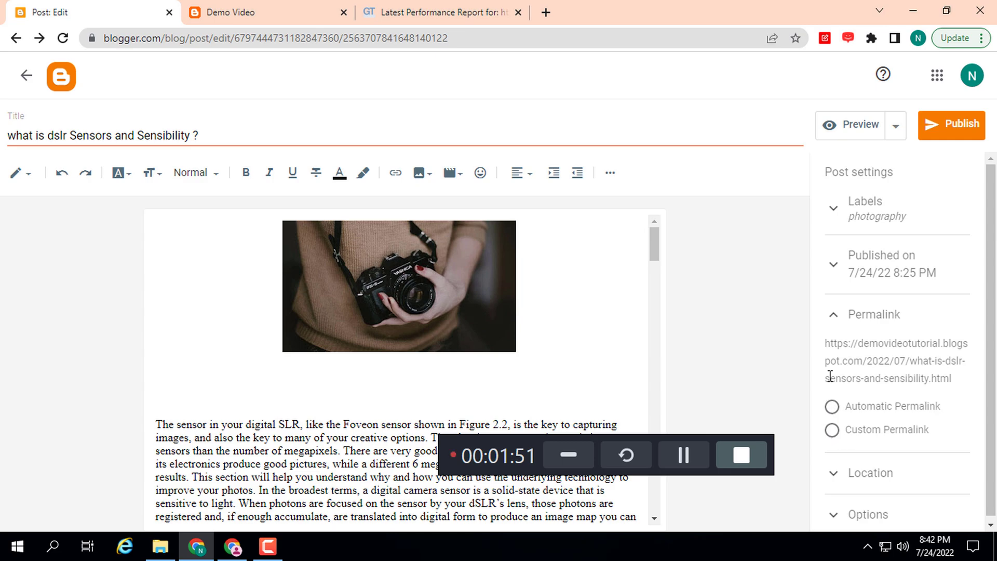
scroll(829, 375, down, 1)
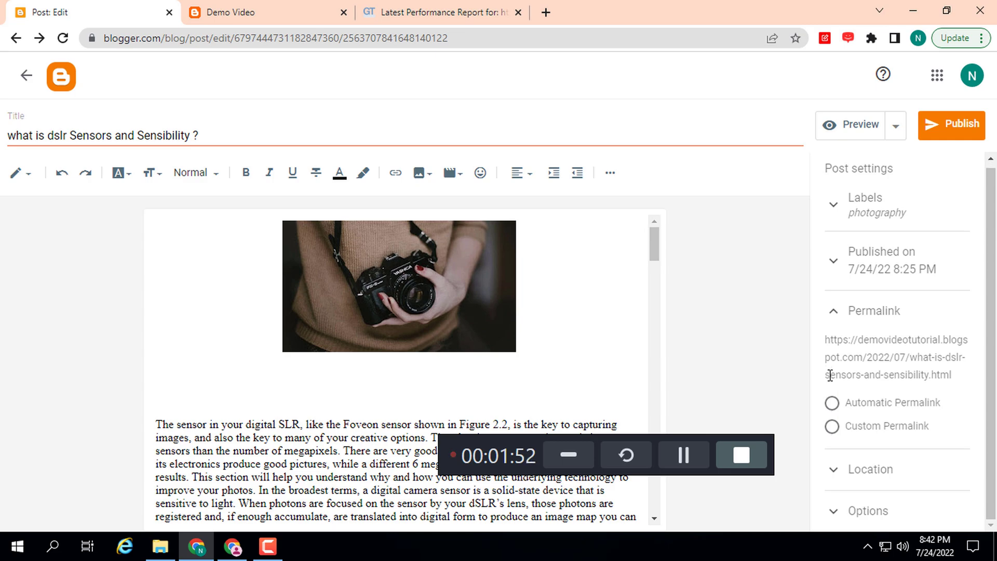
click(836, 427)
click(834, 403)
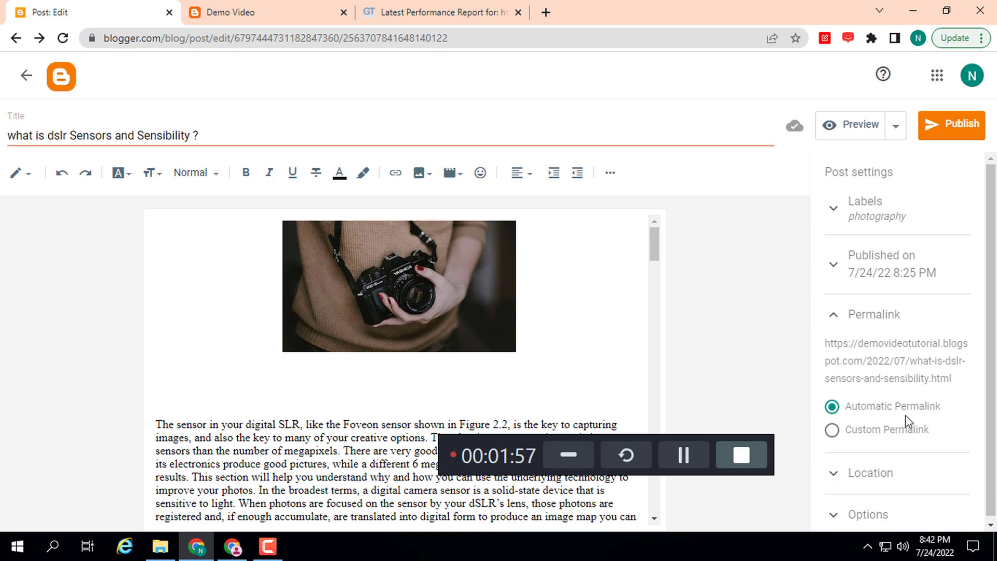
Switch the post to Custom Permalink and clear the permalink field
click(833, 432)
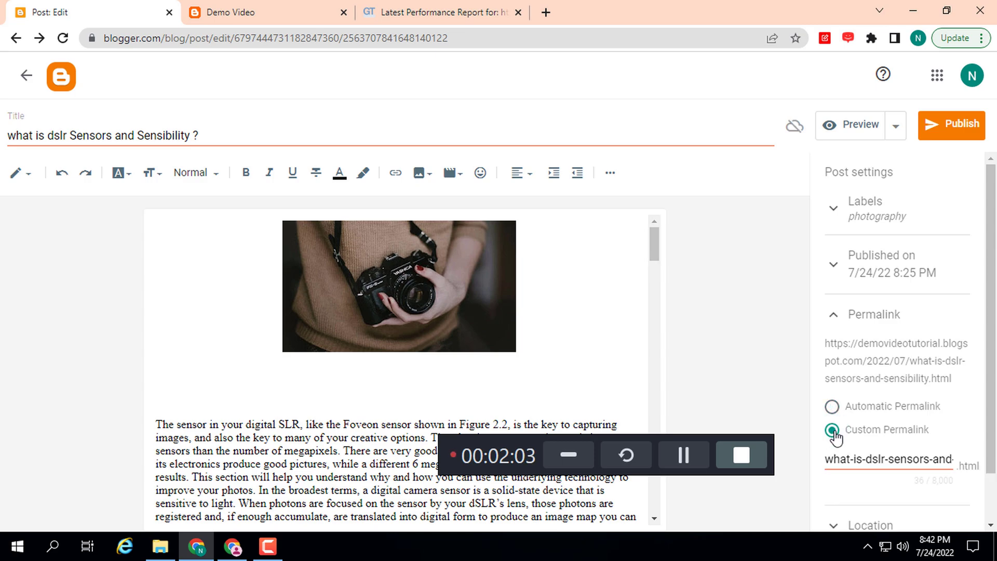
scroll(871, 404, down, 1)
click(864, 398)
key(ctrl+a)
key(BackSpace)
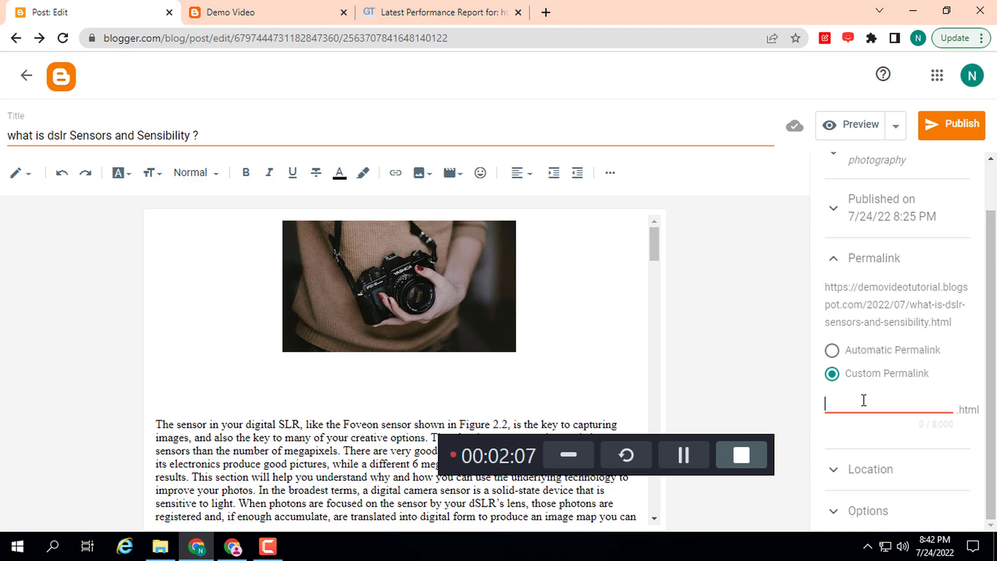
Copy the post title into the permalink field and delete the trailing '?'
double_click(81, 136)
key(ctrl+a)
right_click(80, 136)
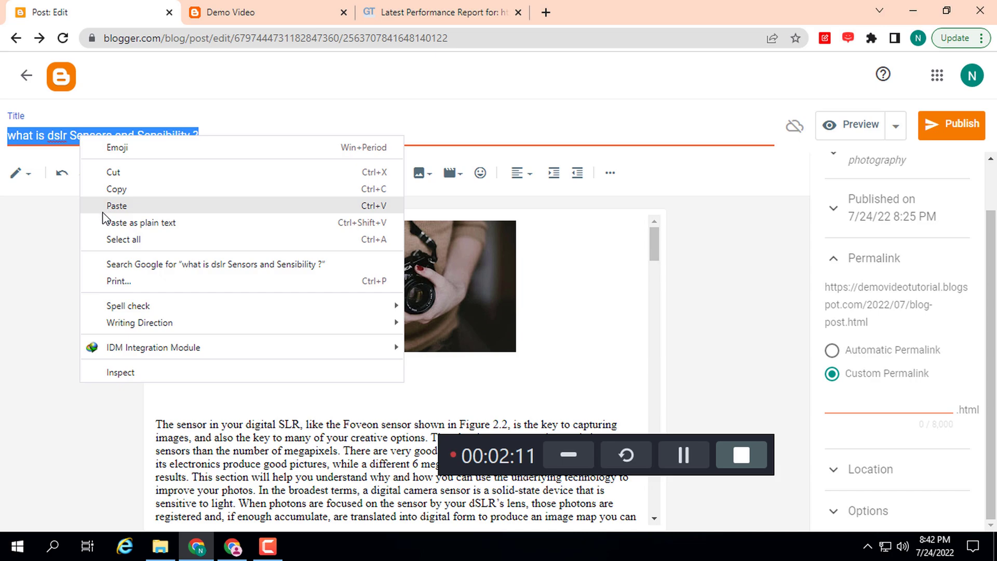
click(104, 191)
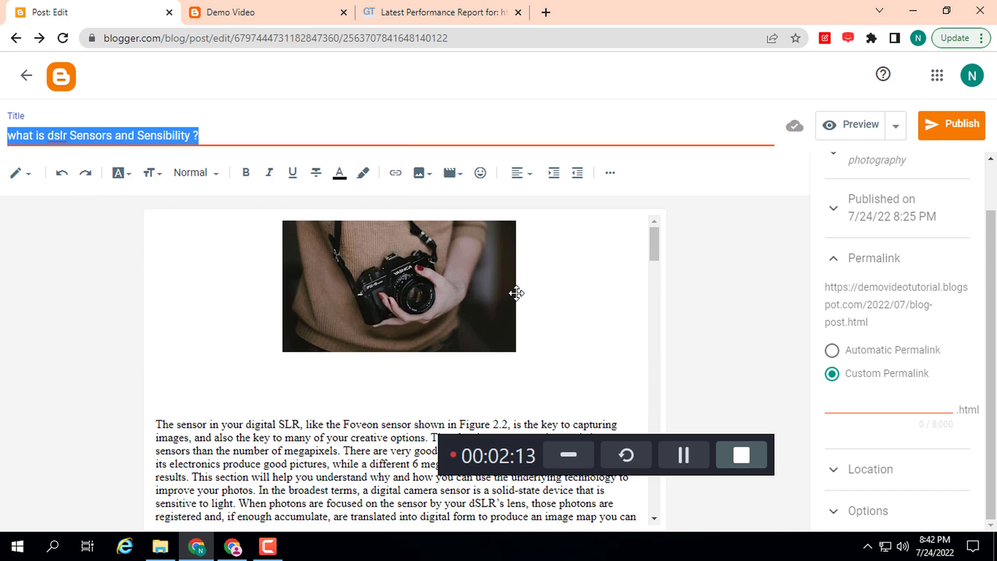
click(852, 400)
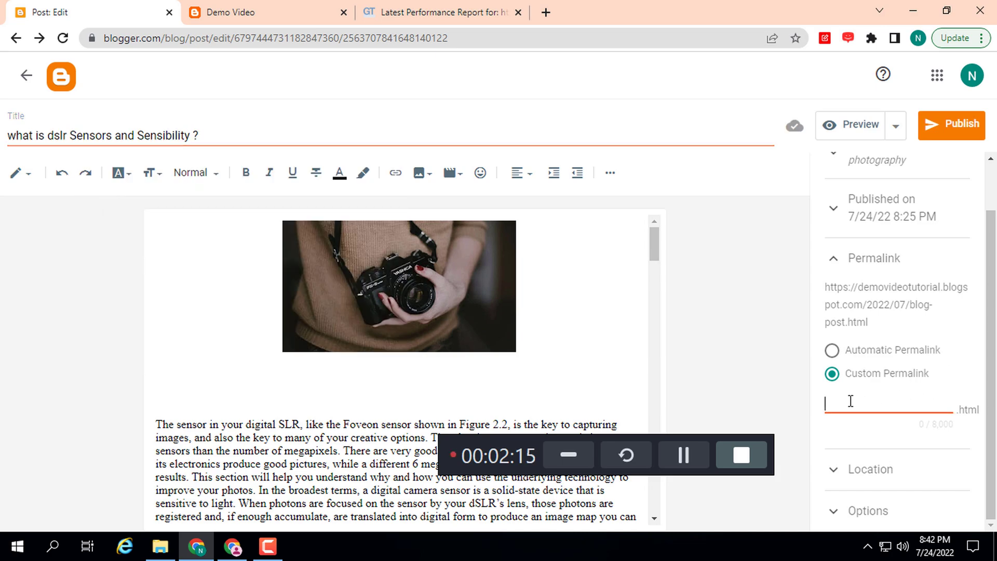
right_click(850, 401)
click(831, 263)
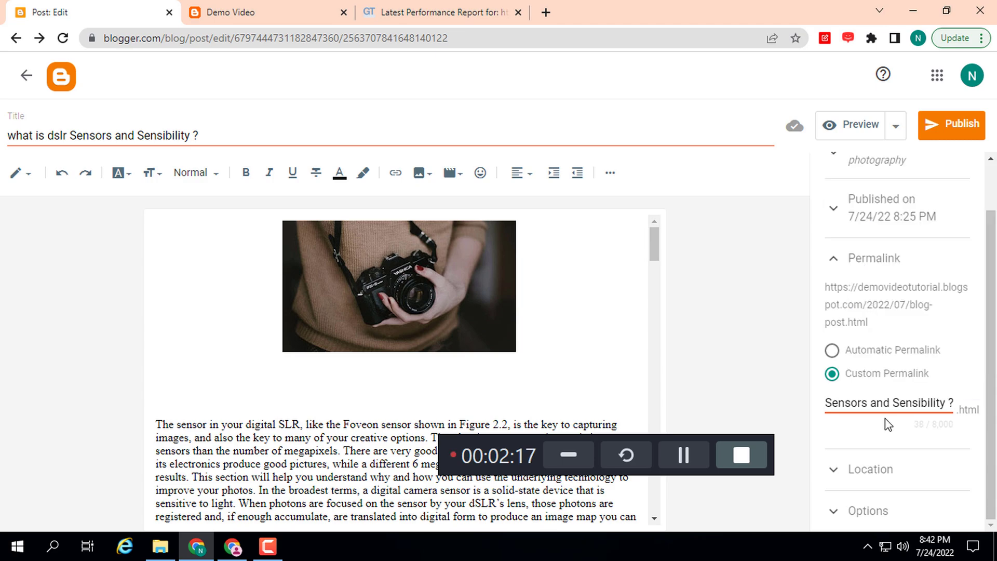
key(BackSpace)
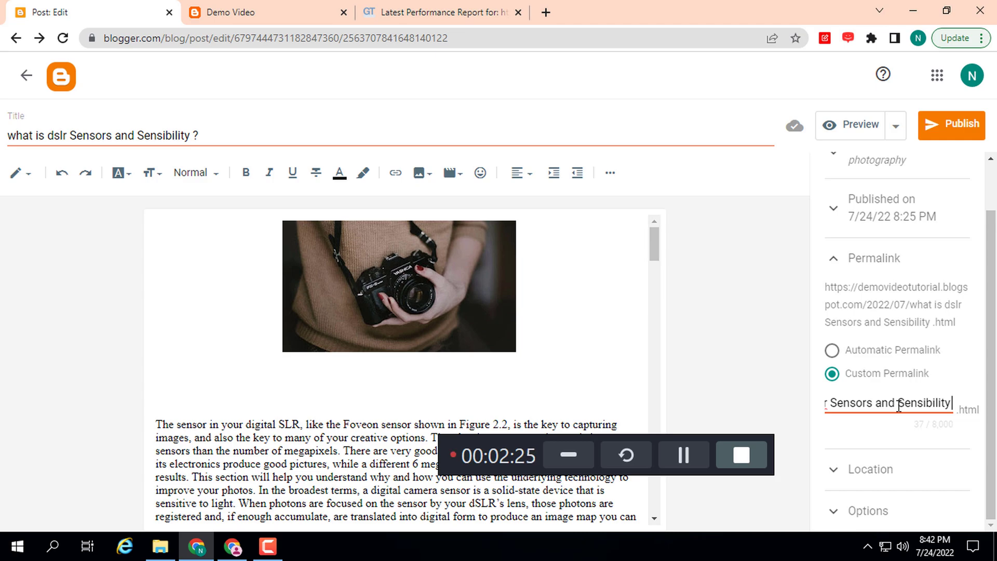
Publish the edited post with its new custom permalink
click(955, 131)
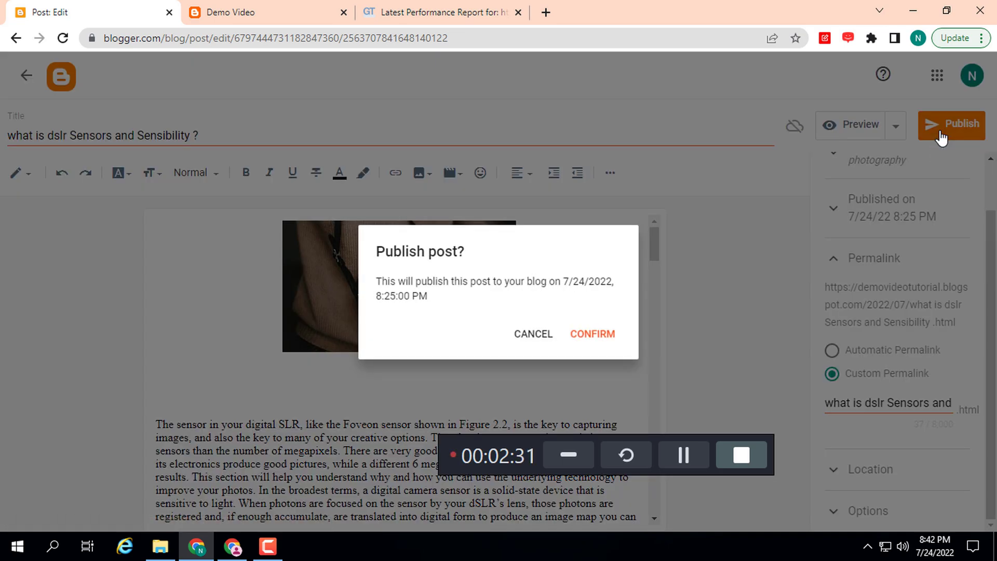
click(955, 127)
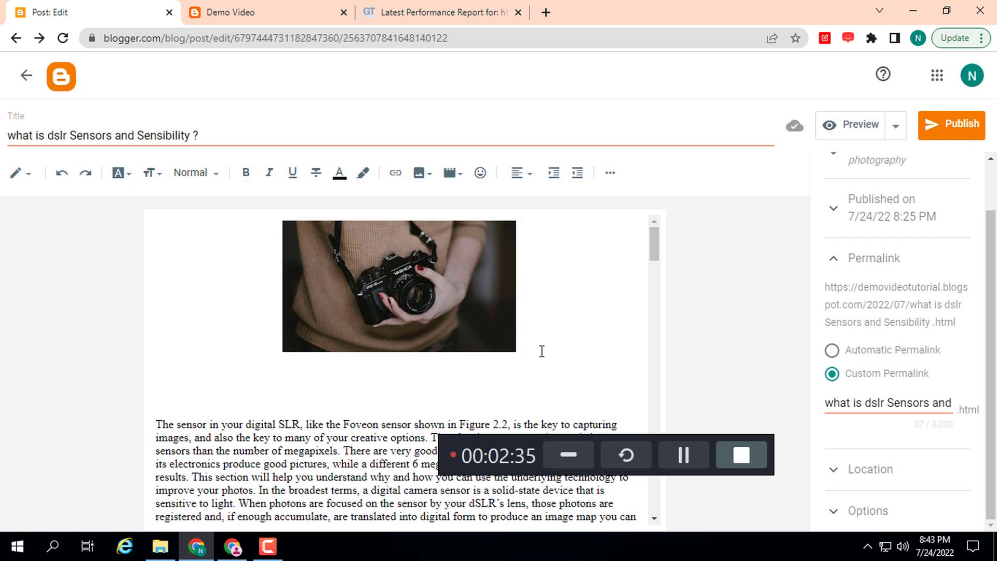
click(947, 135)
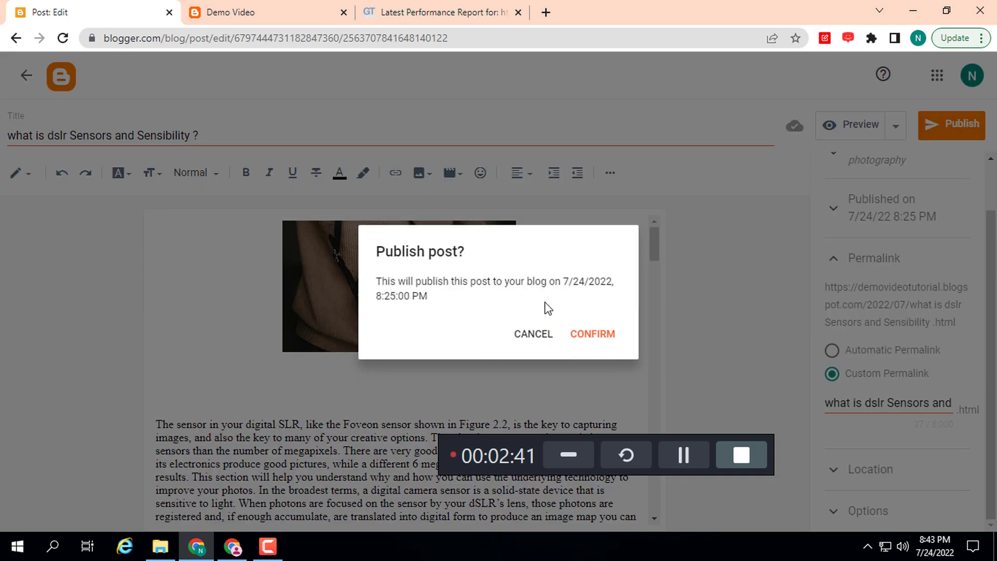
Open the dslr post's old link from the blog homepage in a new tab, seeing a 404, then return to the editor
click(294, 18)
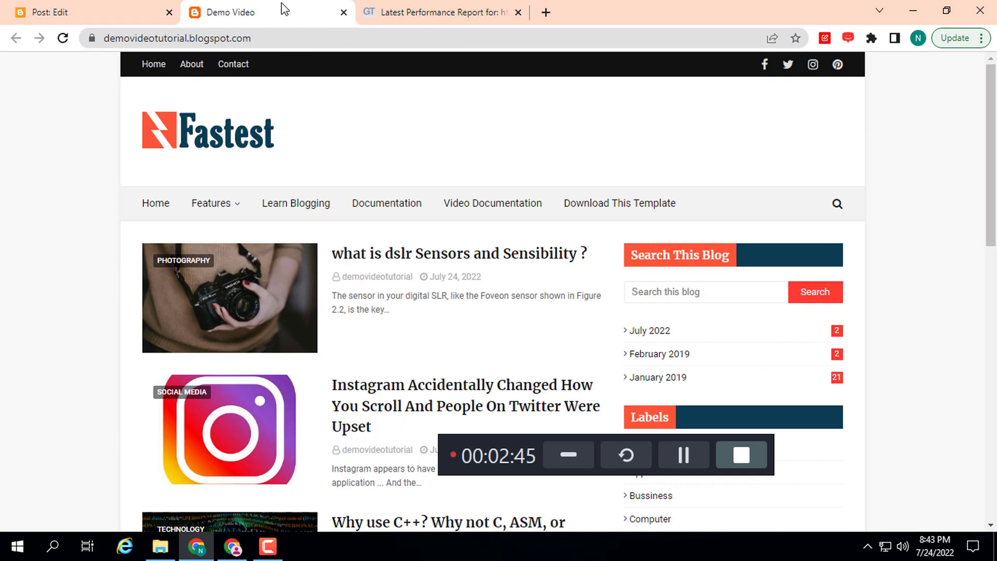
right_click(397, 258)
click(434, 266)
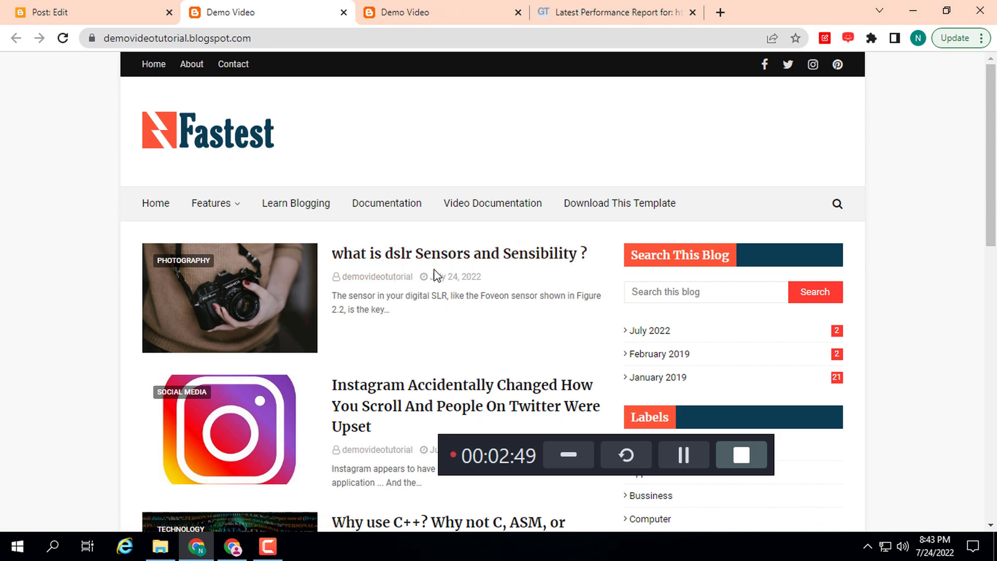
click(438, 8)
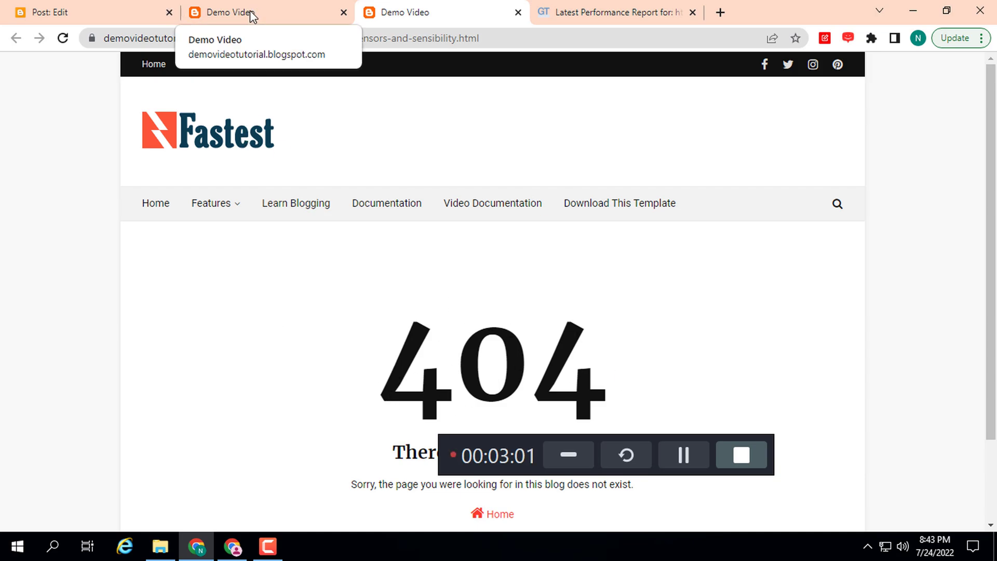
click(78, 7)
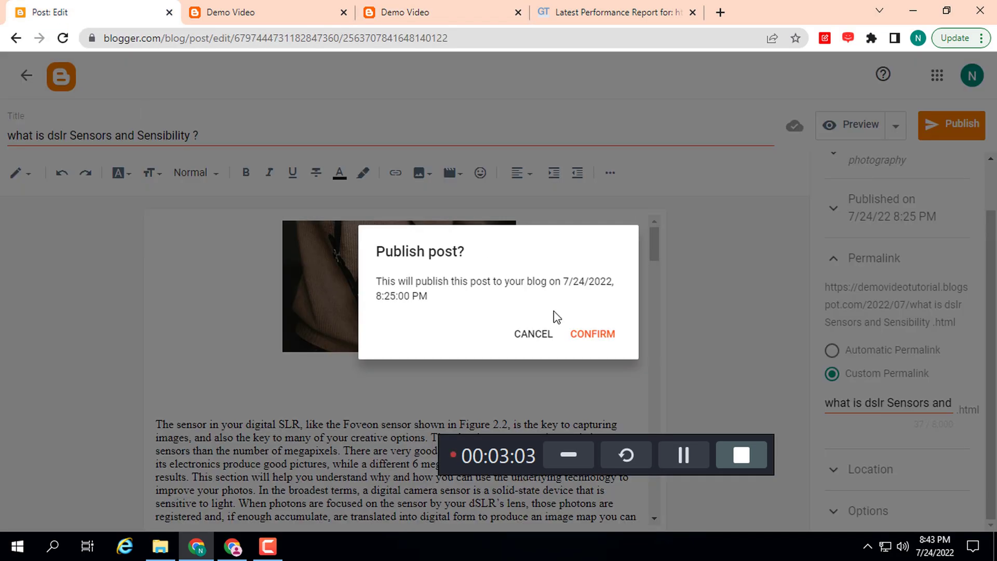
Confirm publishing, check the 404 tab, and return to the Blogger posts list
click(597, 337)
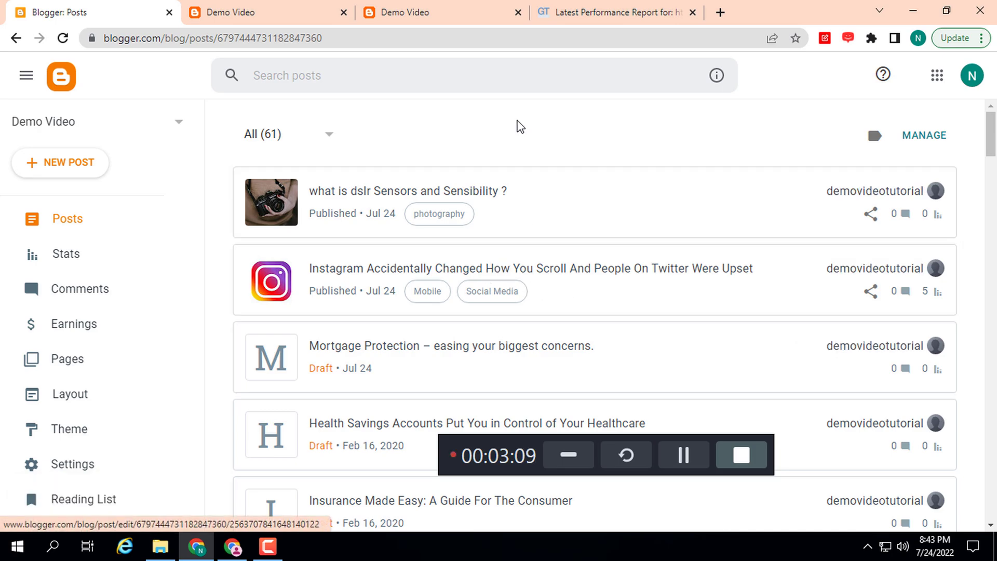
click(394, 13)
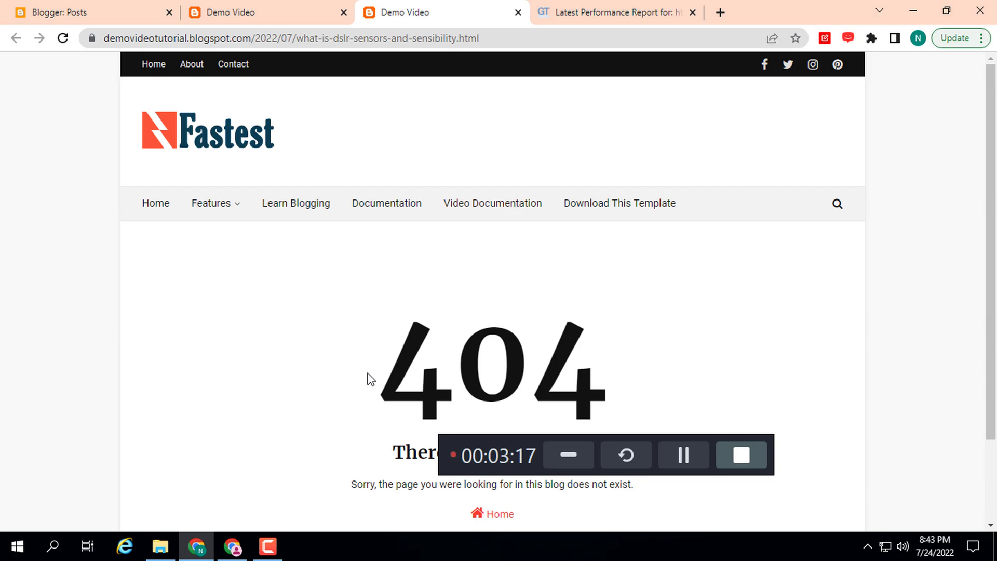
click(88, 7)
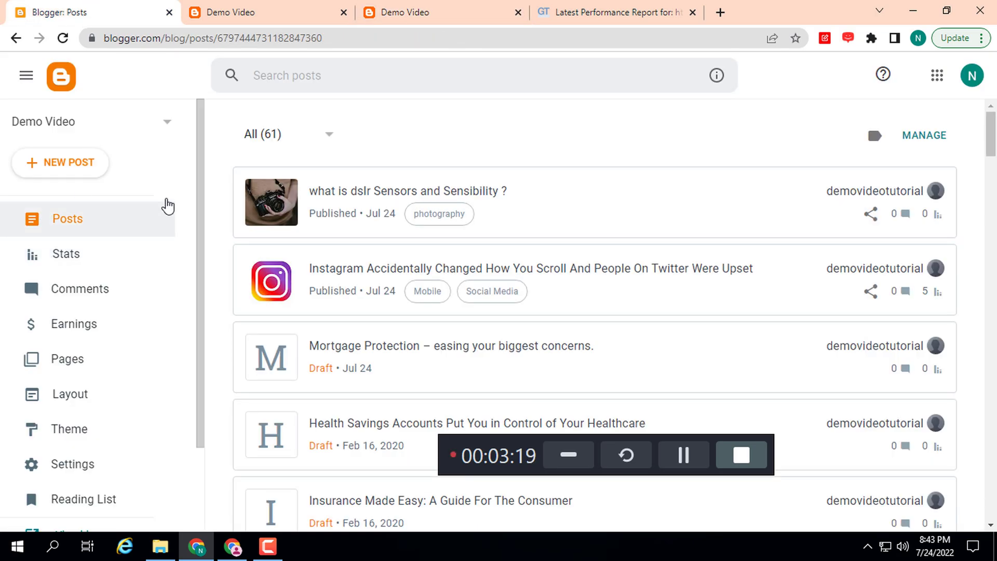
Open the blog's Settings and scroll down to the Errors and redirects section
scroll(93, 415, down, 2)
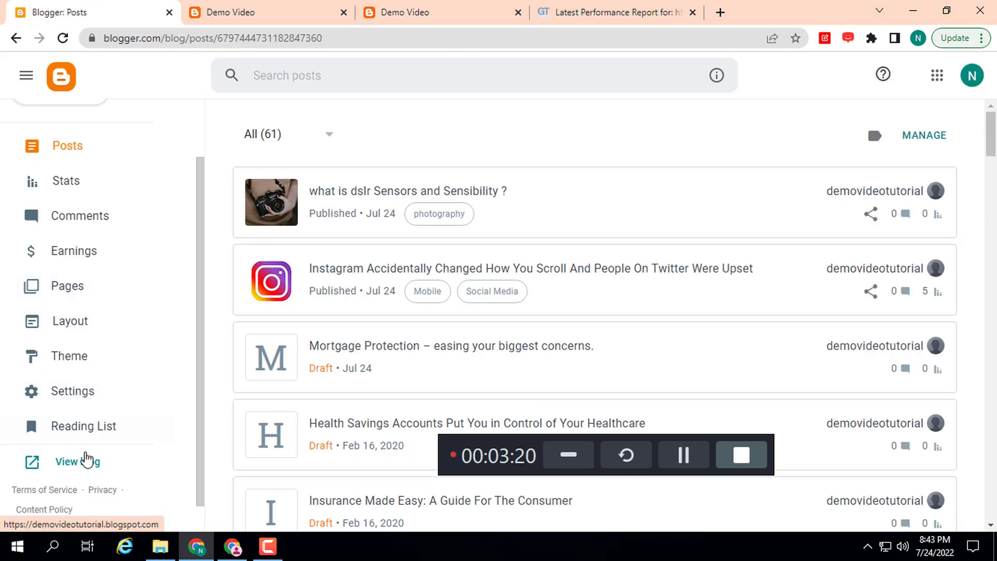
click(67, 392)
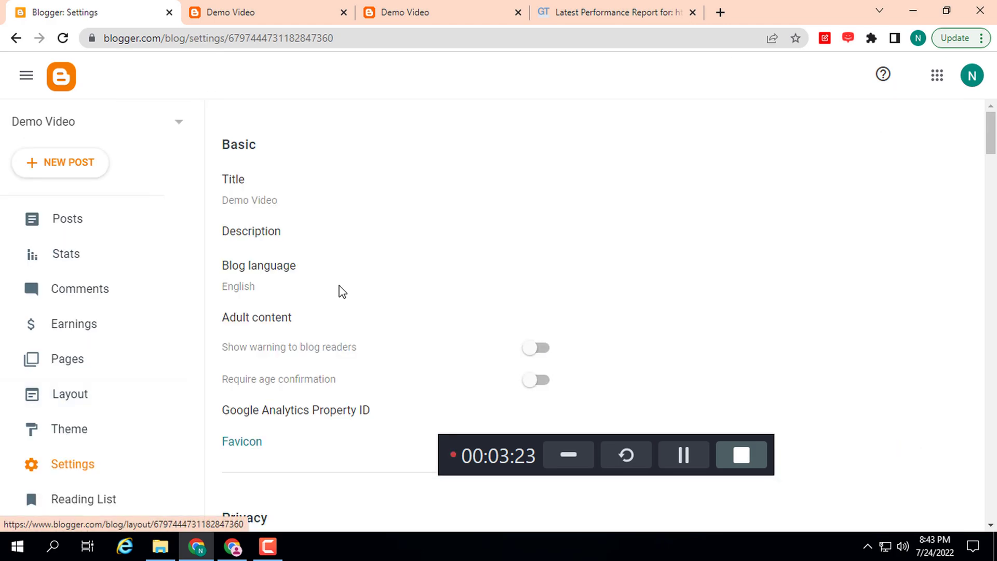
scroll(338, 290, down, 1)
scroll(342, 287, down, 1)
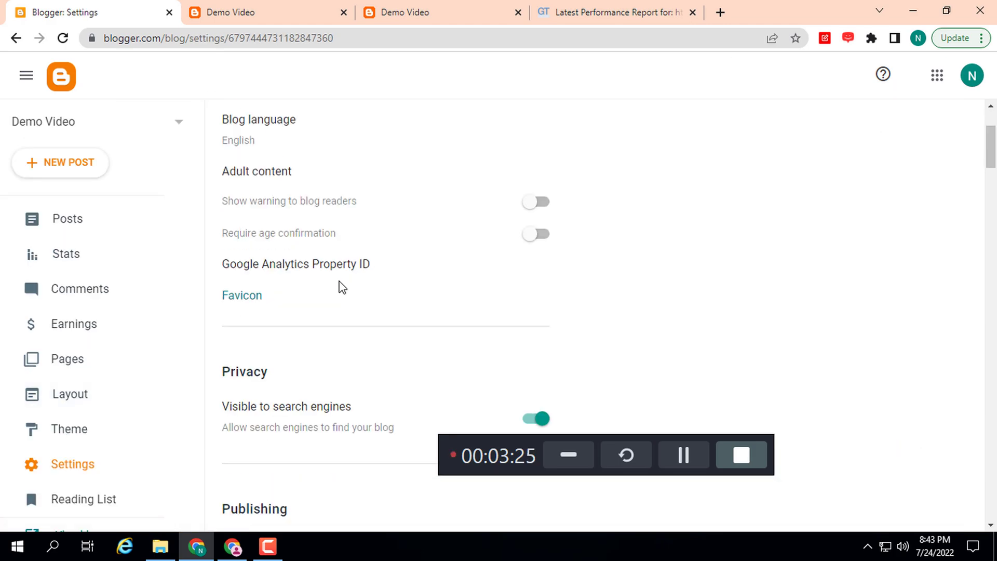
scroll(342, 288, down, 5)
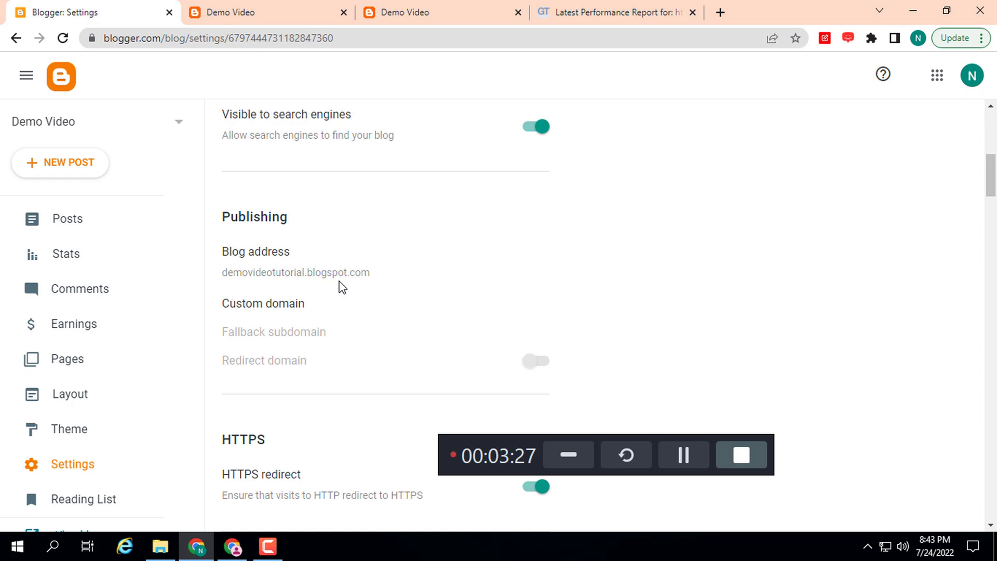
scroll(341, 287, down, 2)
scroll(342, 287, down, 3)
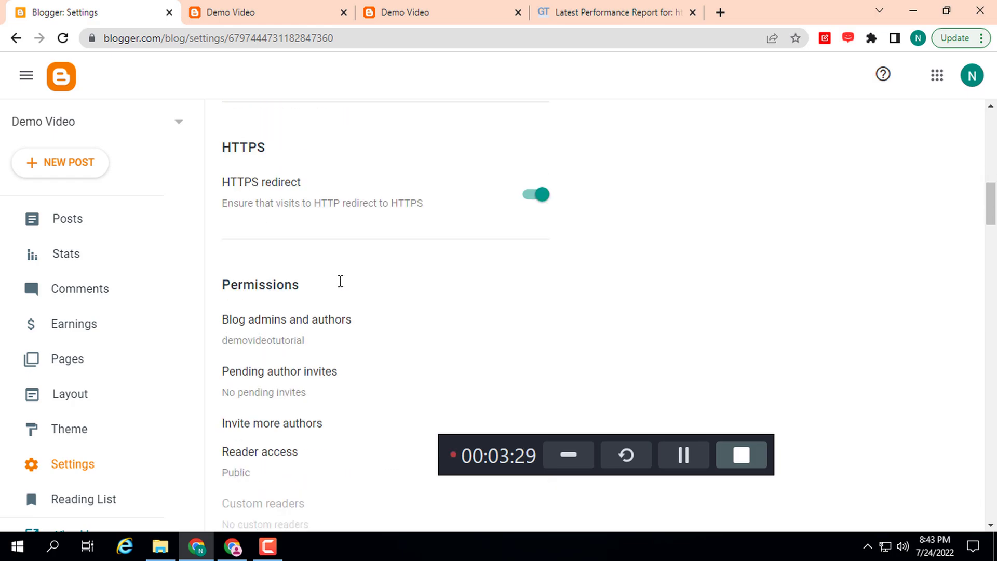
scroll(342, 288, down, 1)
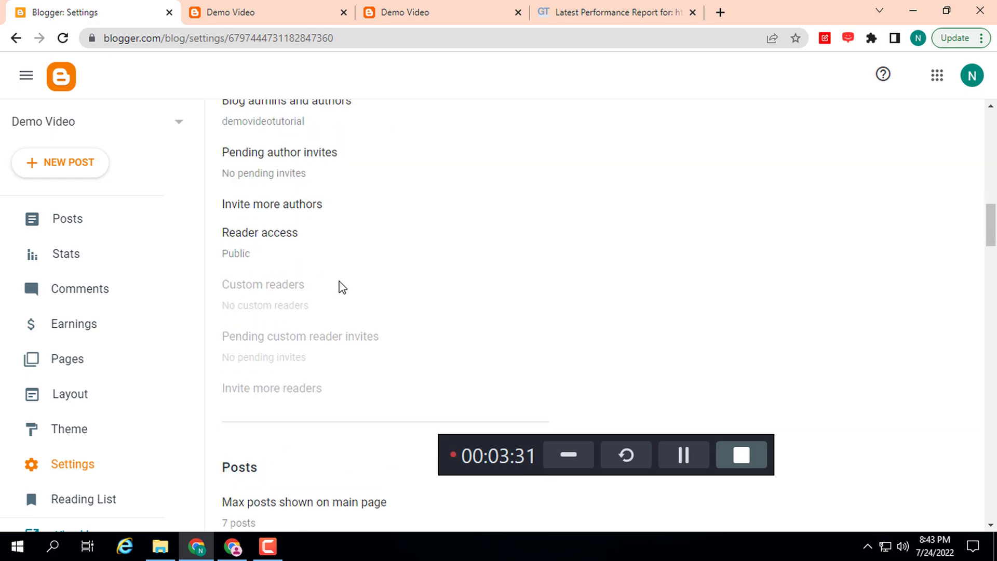
scroll(342, 287, down, 2)
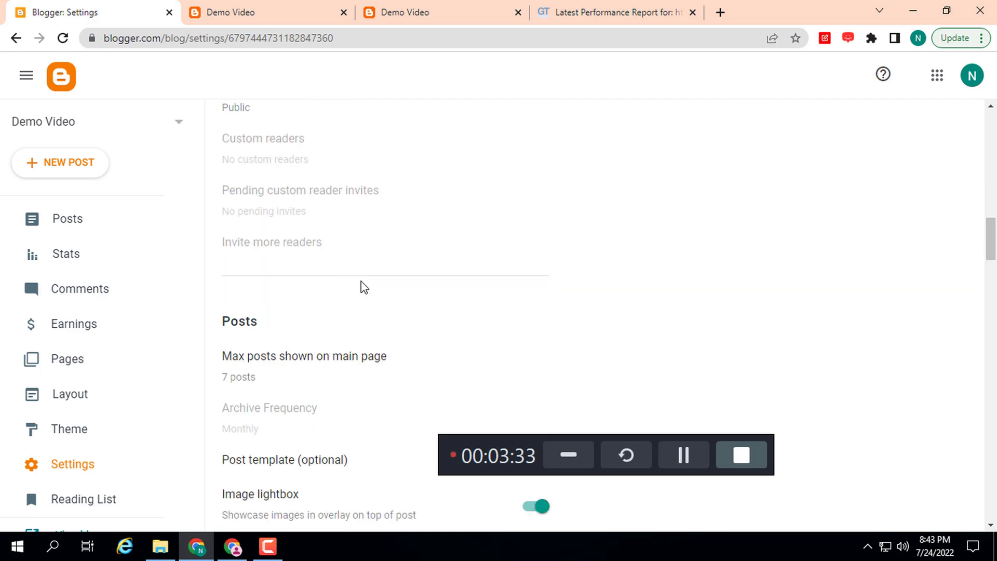
scroll(364, 287, down, 2)
scroll(365, 288, down, 6)
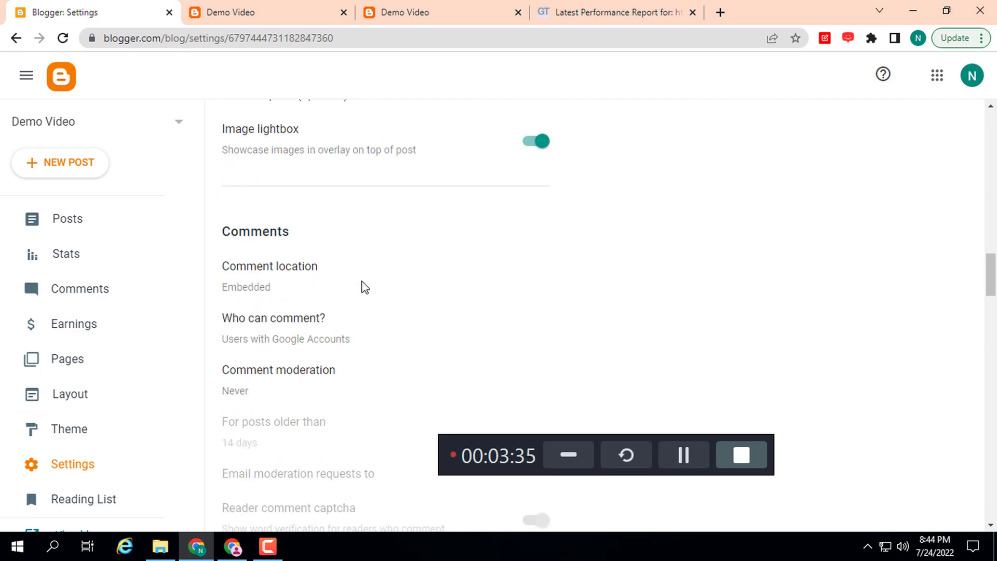
scroll(365, 287, down, 4)
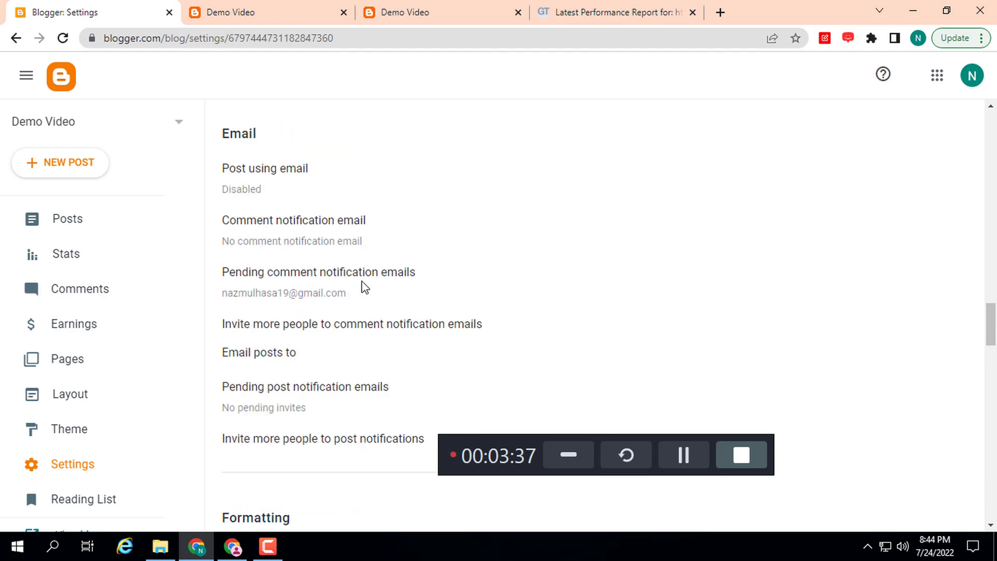
scroll(365, 288, down, 6)
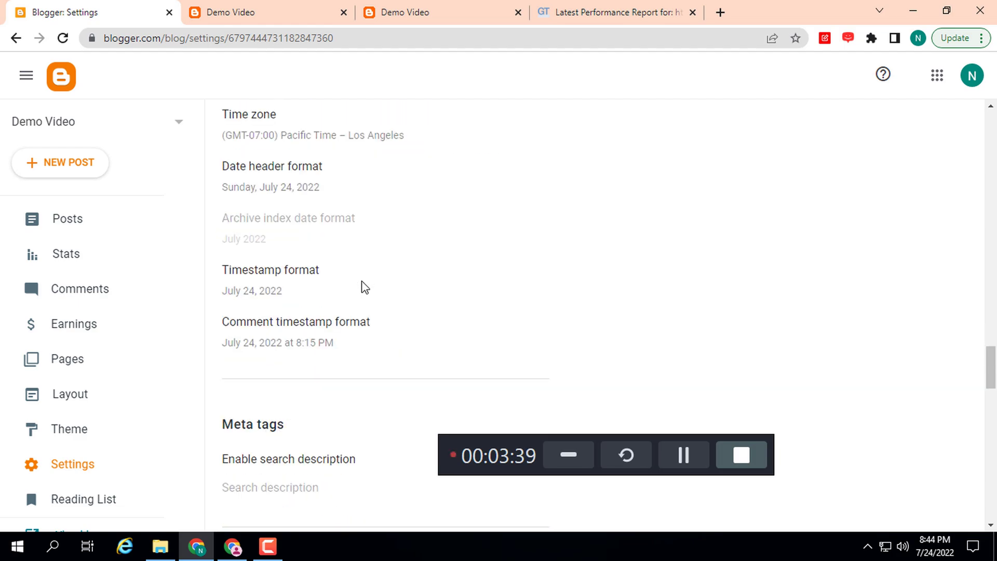
scroll(365, 287, down, 3)
scroll(365, 287, down, 1)
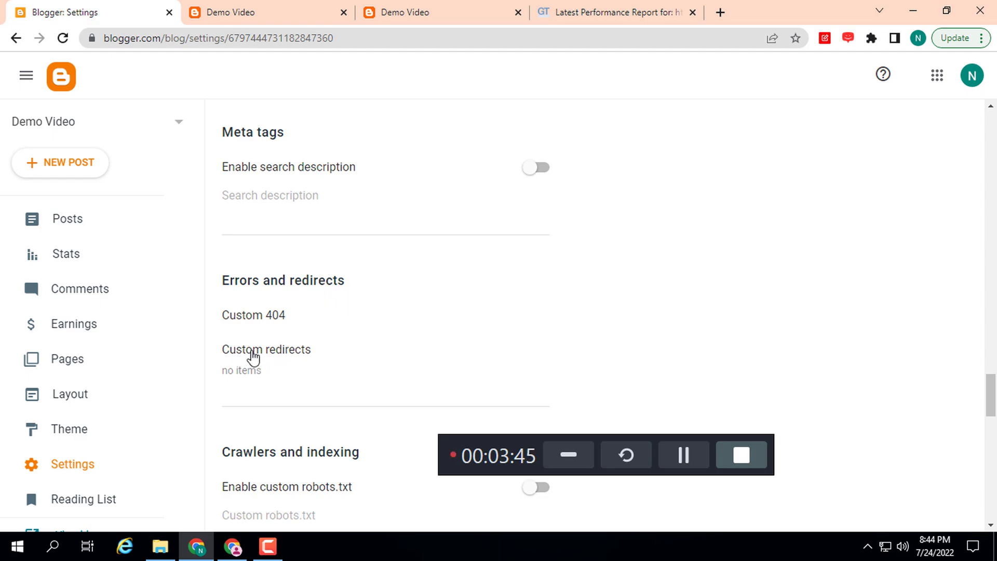
Open Custom redirects, add a new redirect, and move to the tab showing the 404 page
click(269, 357)
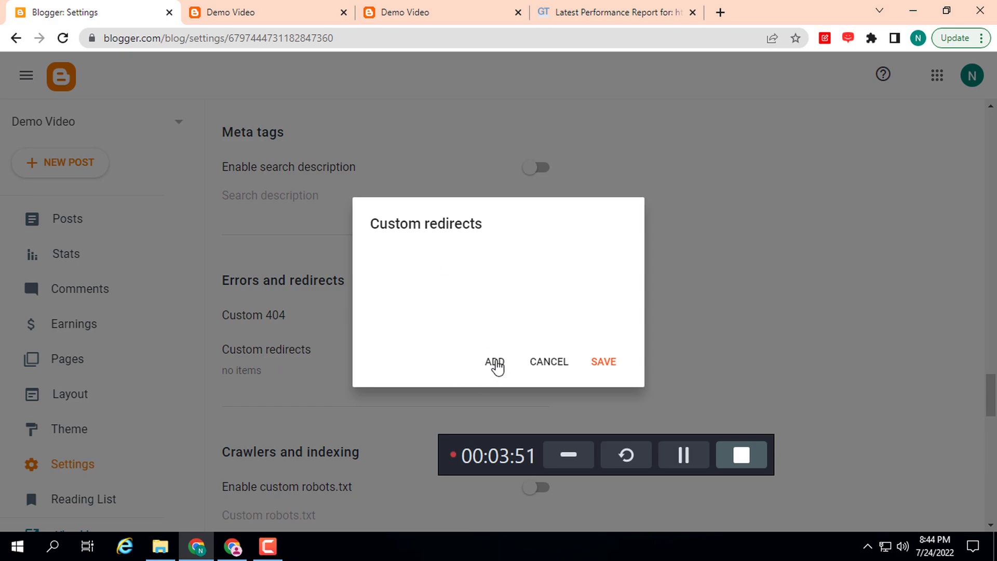
click(494, 365)
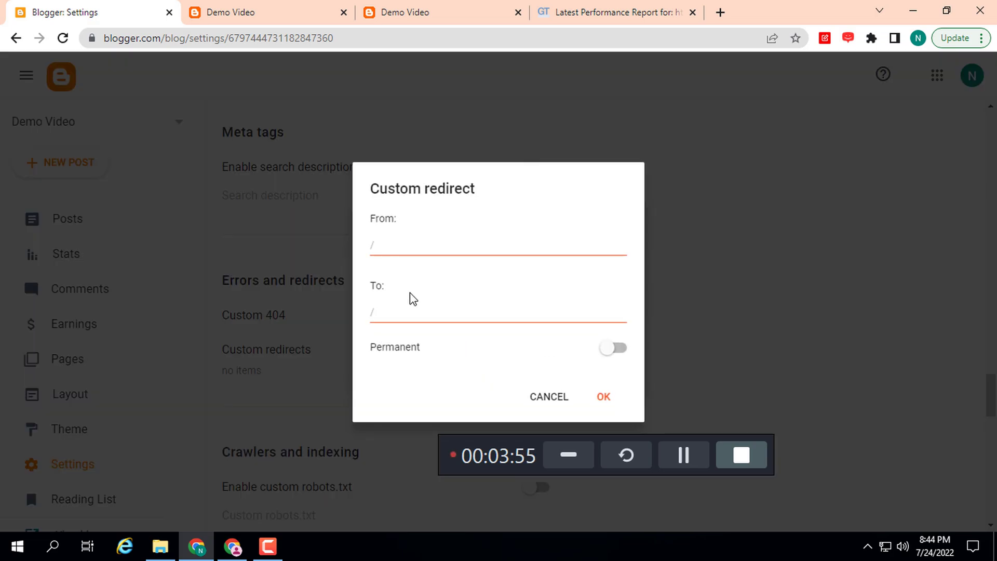
click(387, 245)
click(396, 311)
click(396, 241)
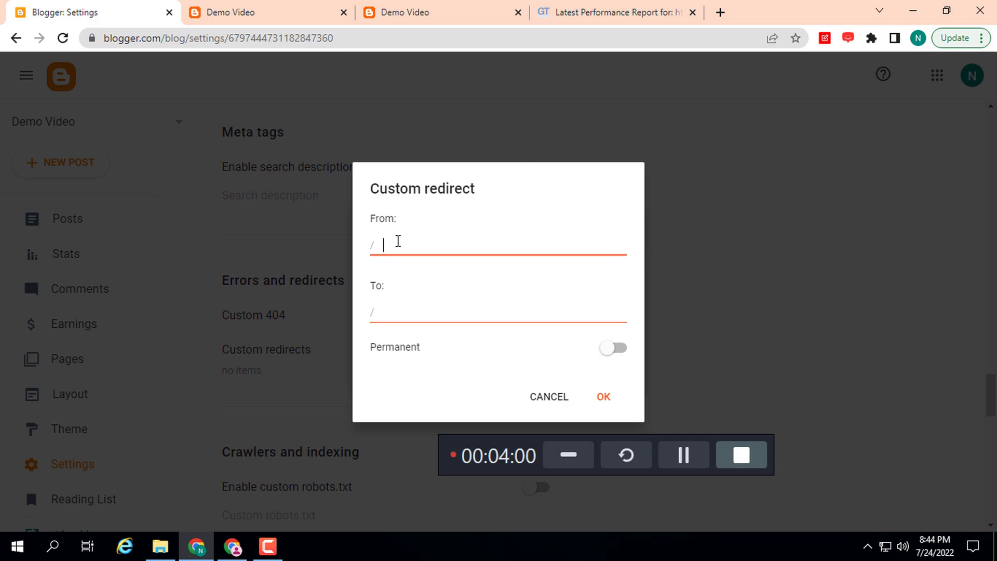
click(411, 11)
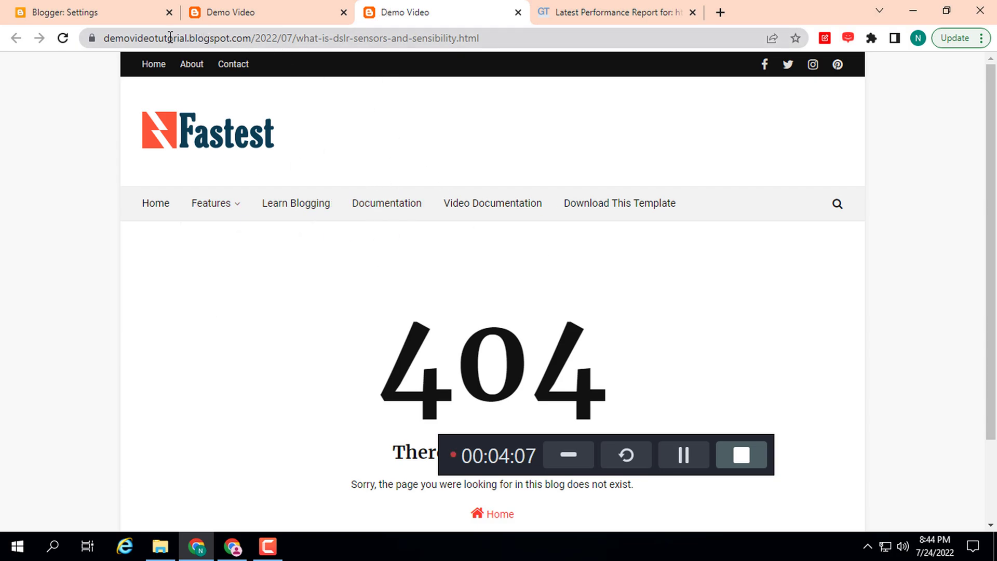
Copy the old path 2022/07/what-is-dslr-sensors-and-sensibility.html from the 404 page's address bar
click(261, 38)
click(261, 38)
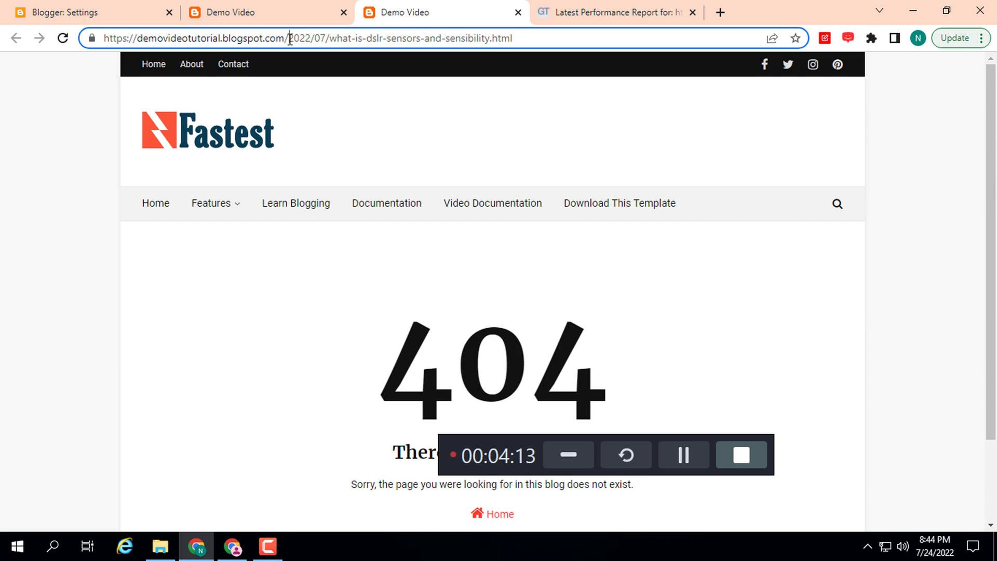
drag(289, 39, 520, 40)
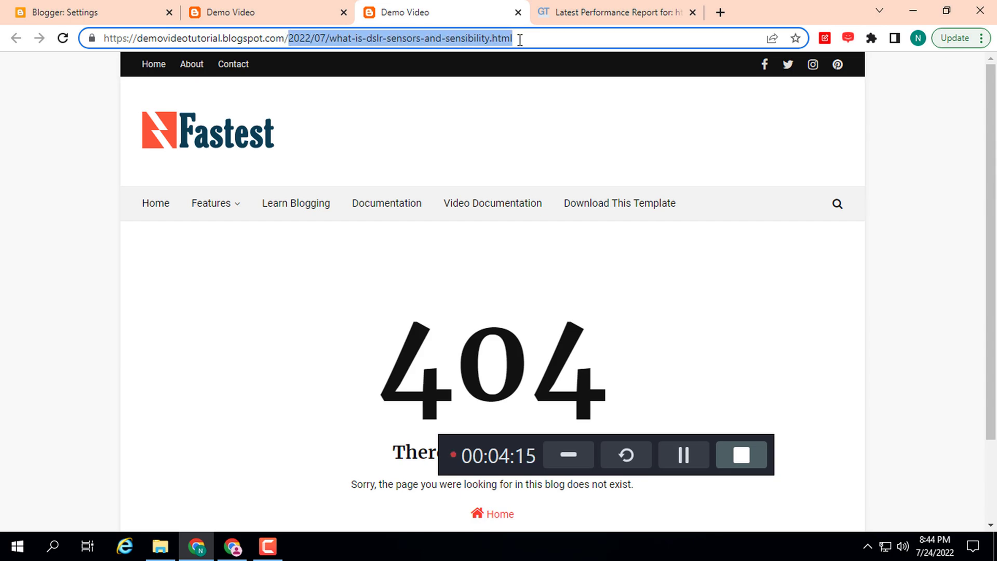
right_click(497, 42)
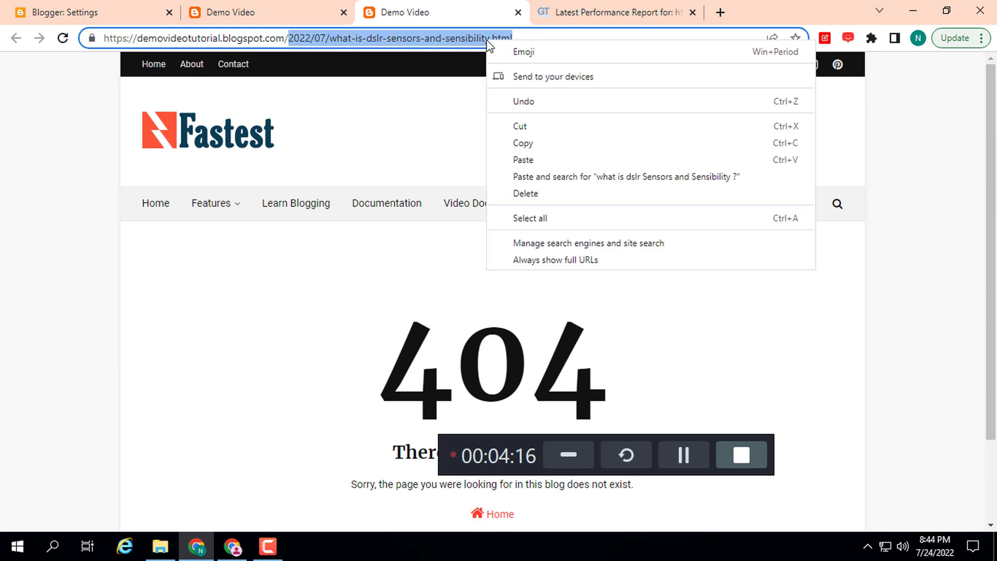
click(526, 150)
Paste the old path into the redirect's From field and move to the To field
click(94, 12)
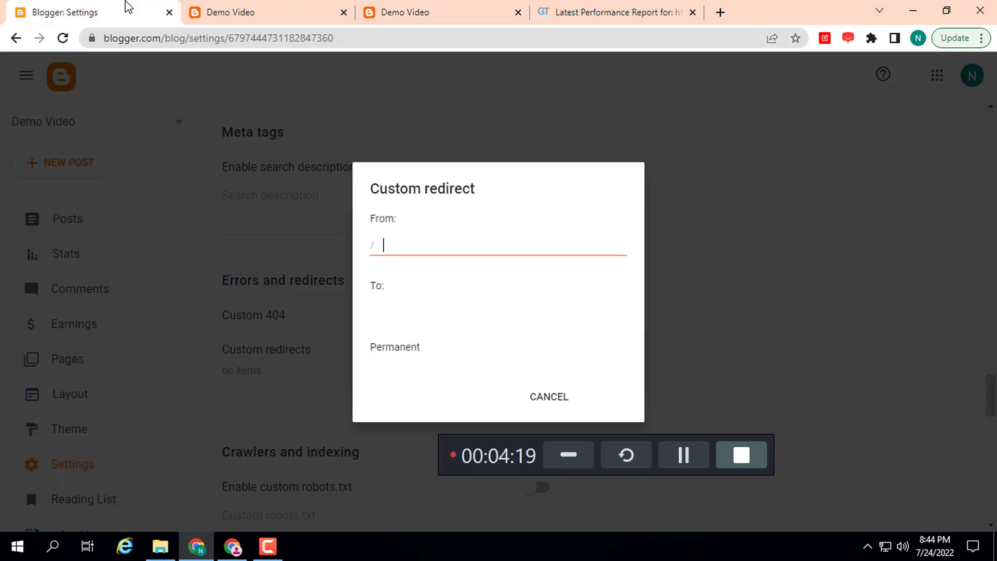
click(397, 245)
right_click(397, 244)
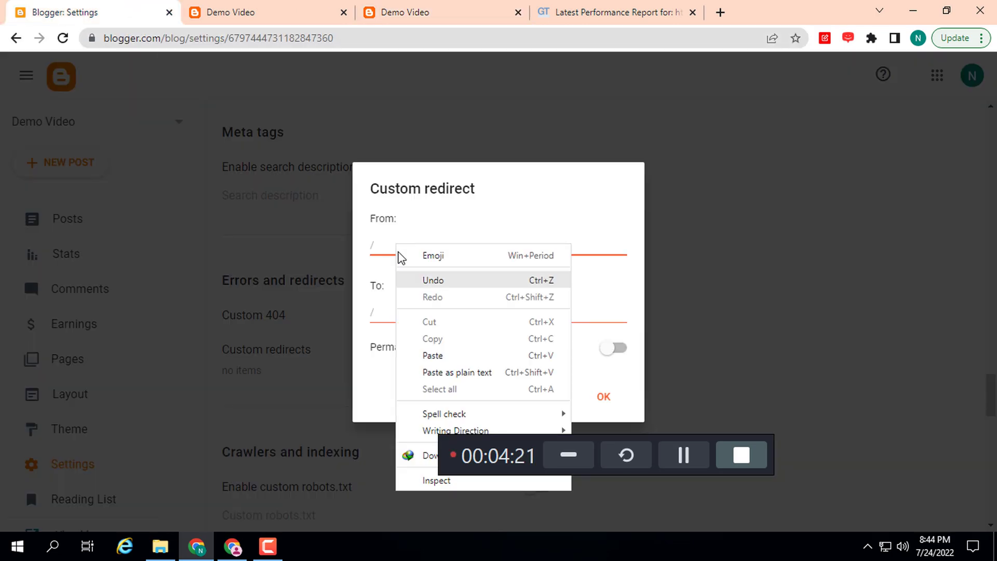
click(431, 356)
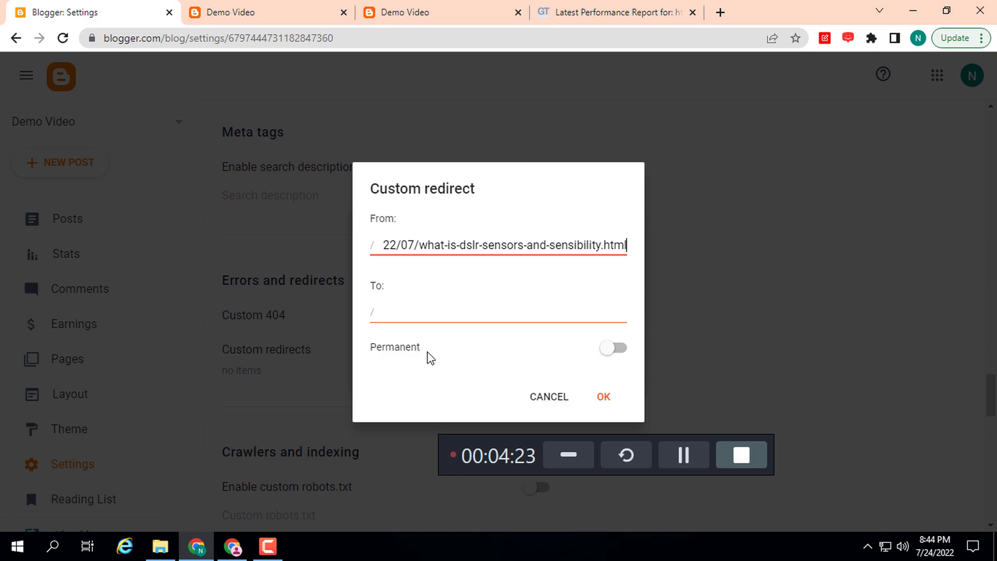
click(397, 309)
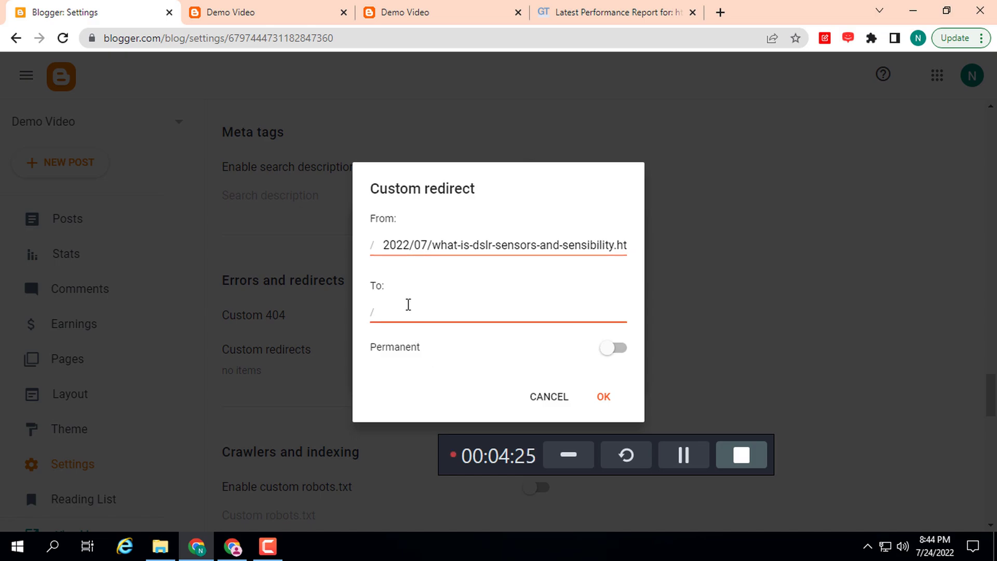
Reload the blog home page and copy the dslr post's link address
click(266, 7)
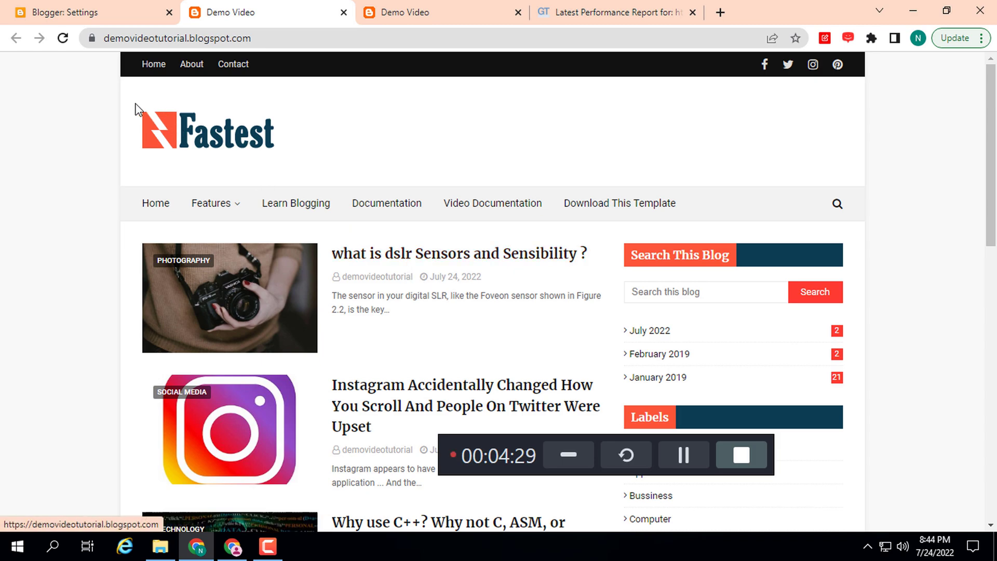
click(63, 39)
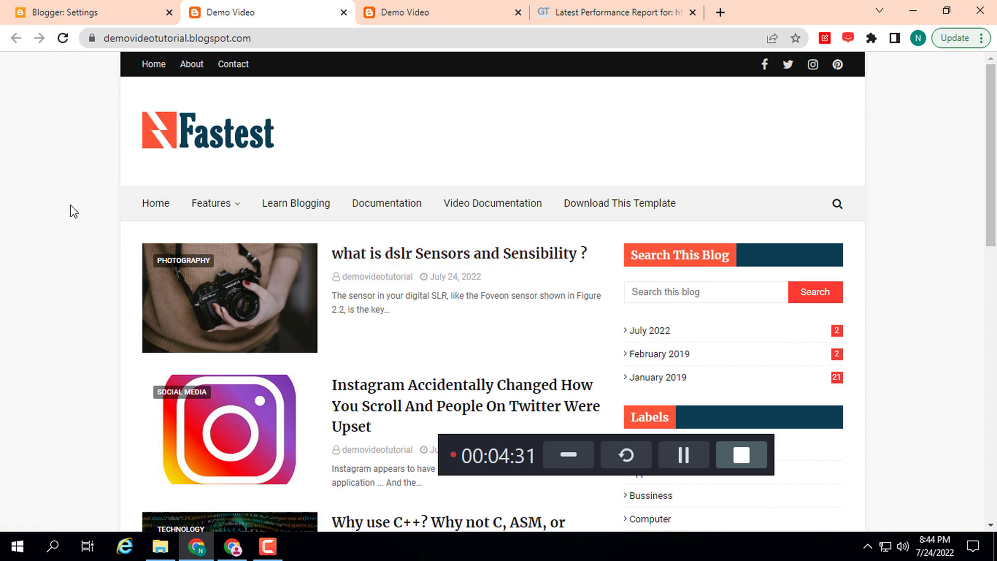
right_click(401, 253)
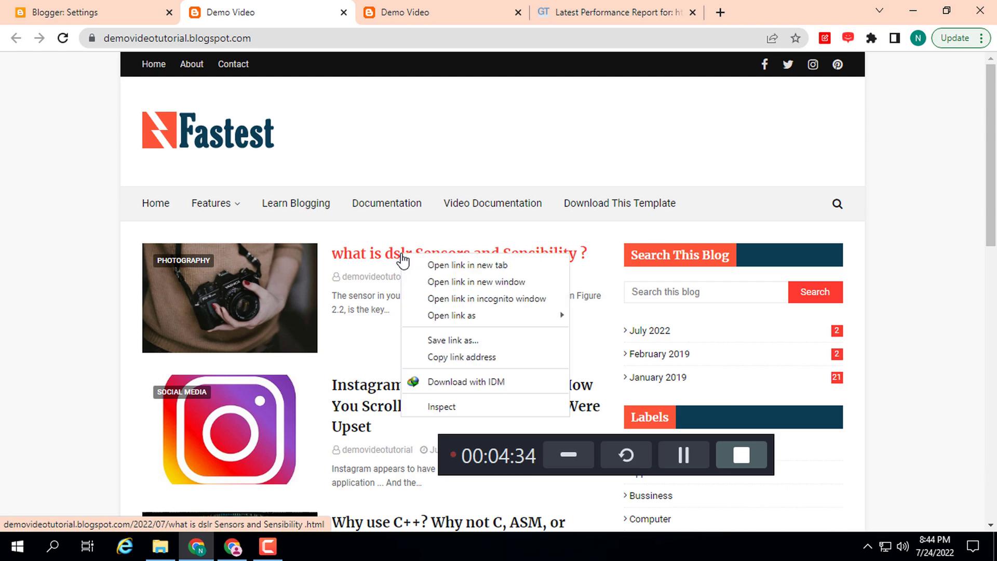
click(447, 358)
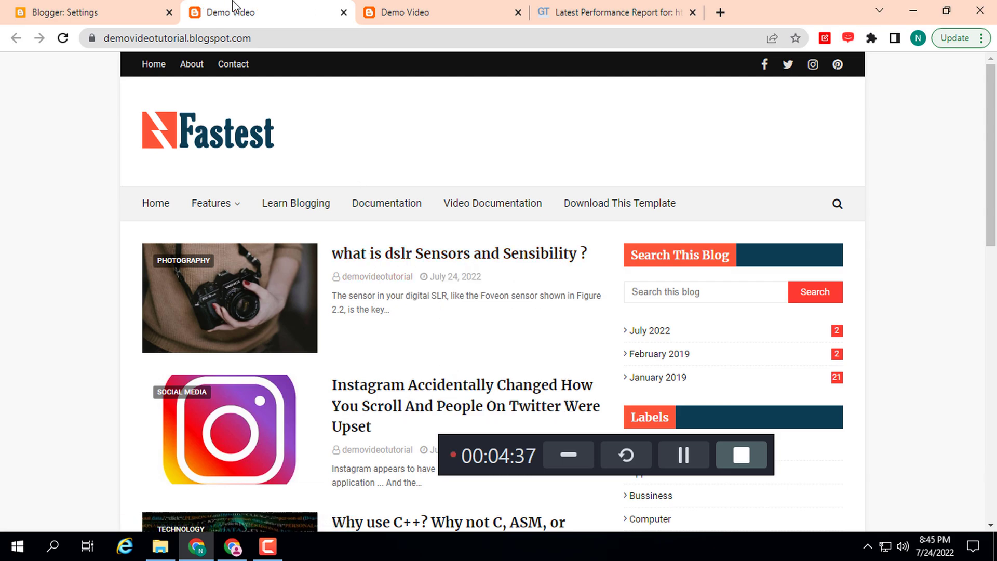
click(719, 12)
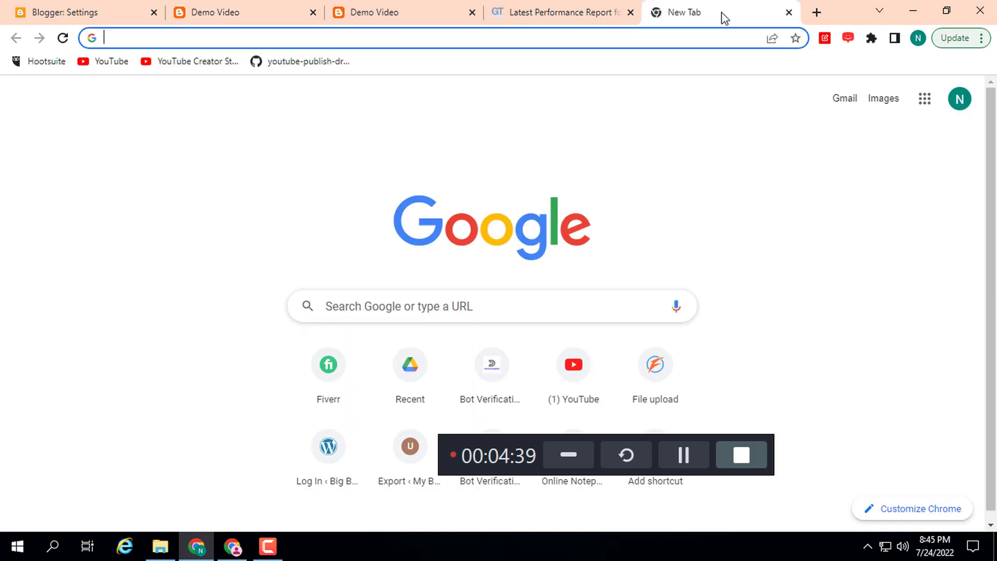
click(280, 11)
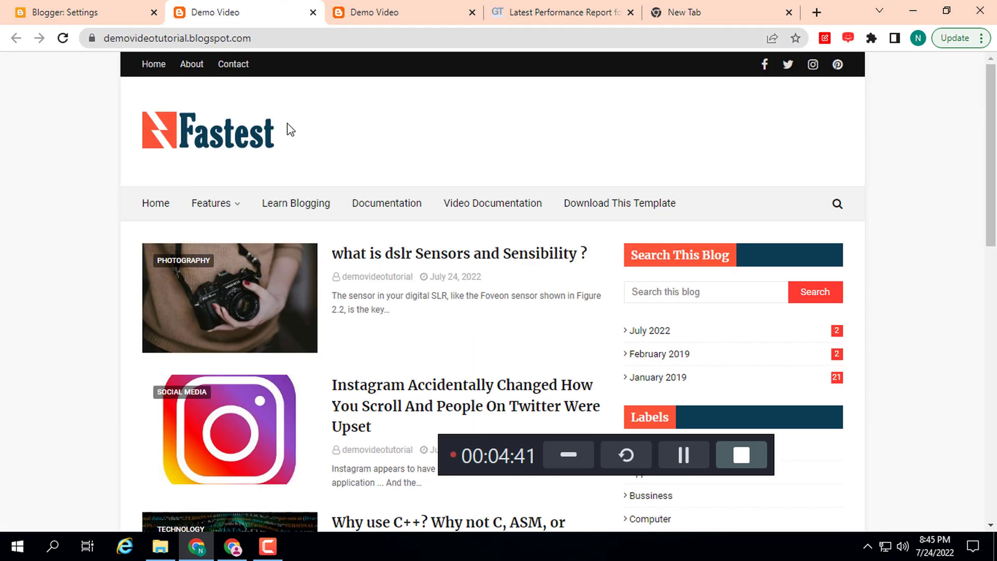
Open the republished post, copy its new URL path, and reload the old link's 404 page
click(396, 257)
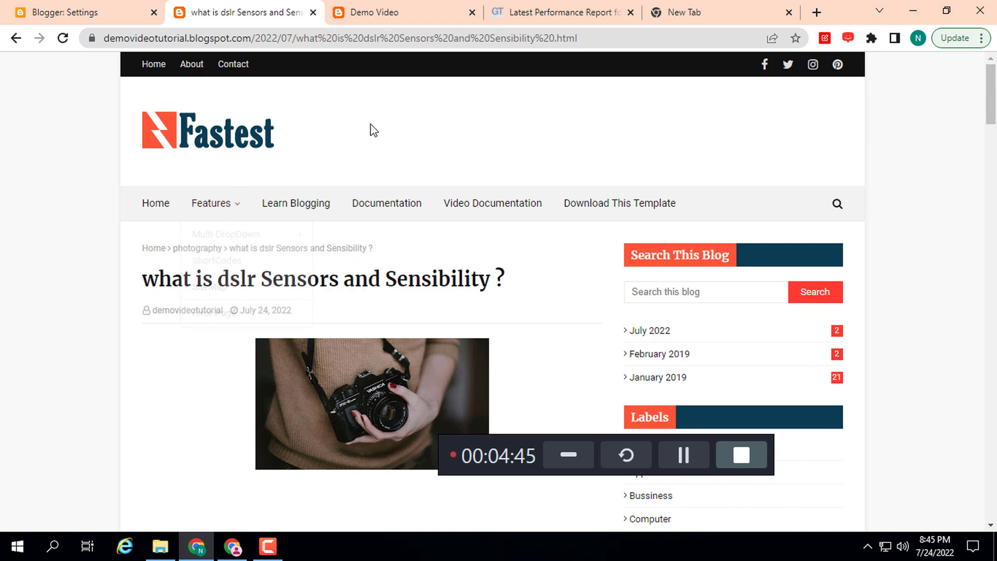
drag(254, 39, 584, 39)
right_click(541, 39)
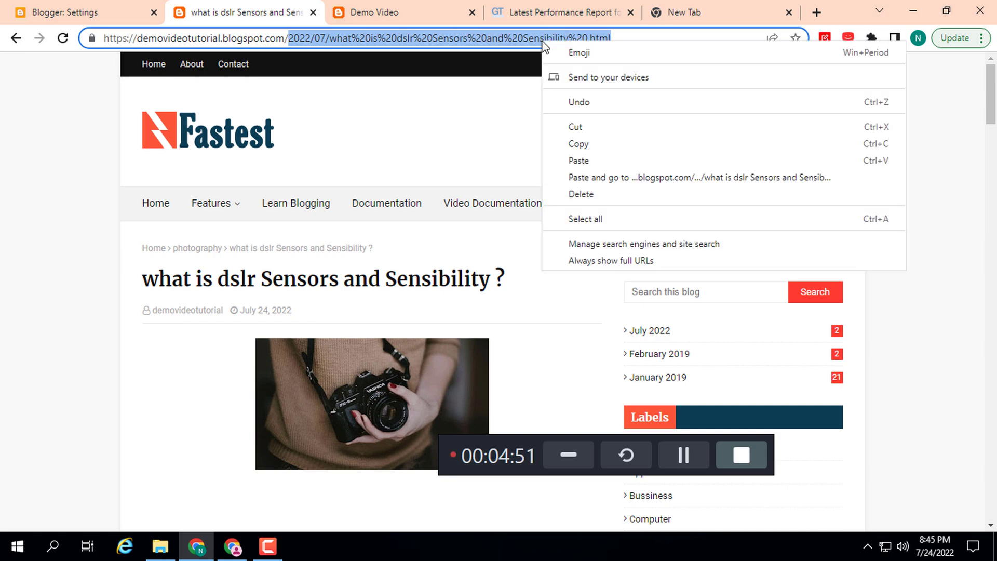
click(577, 144)
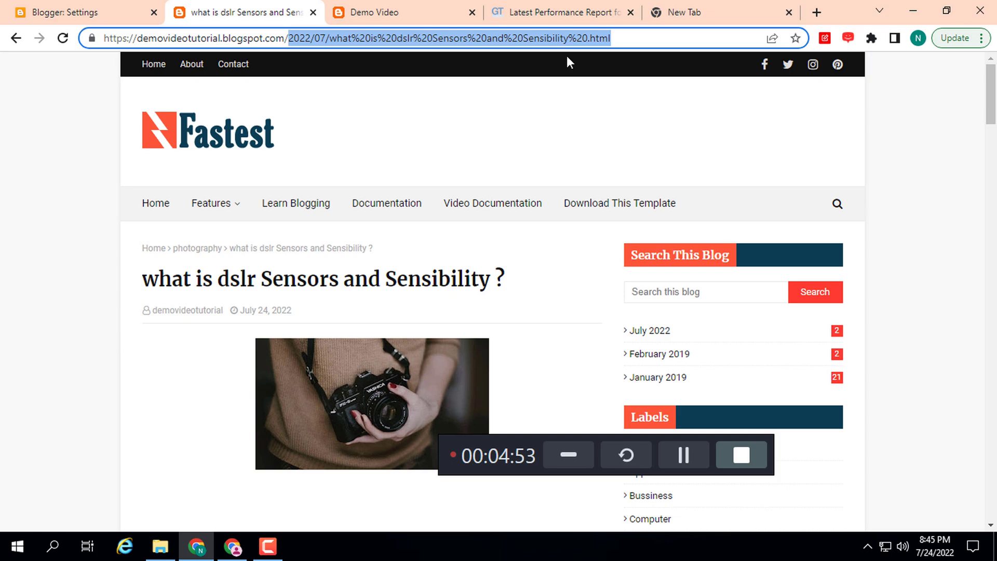
click(356, 4)
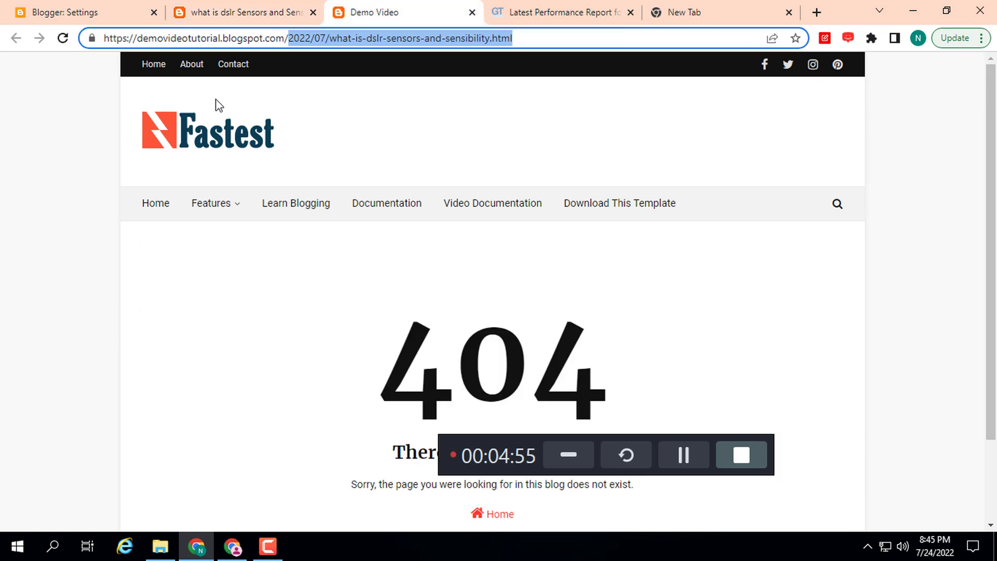
click(63, 39)
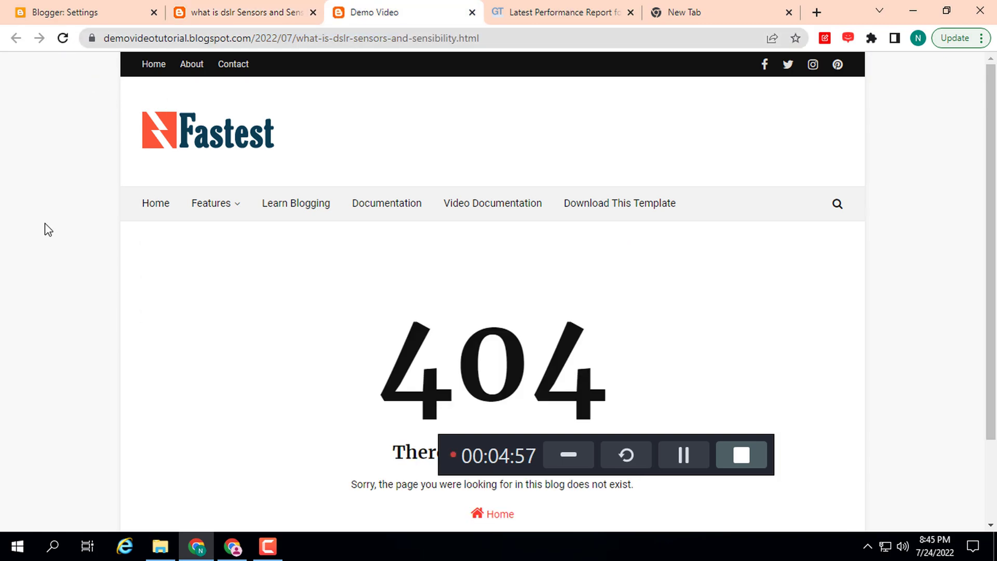
click(230, 13)
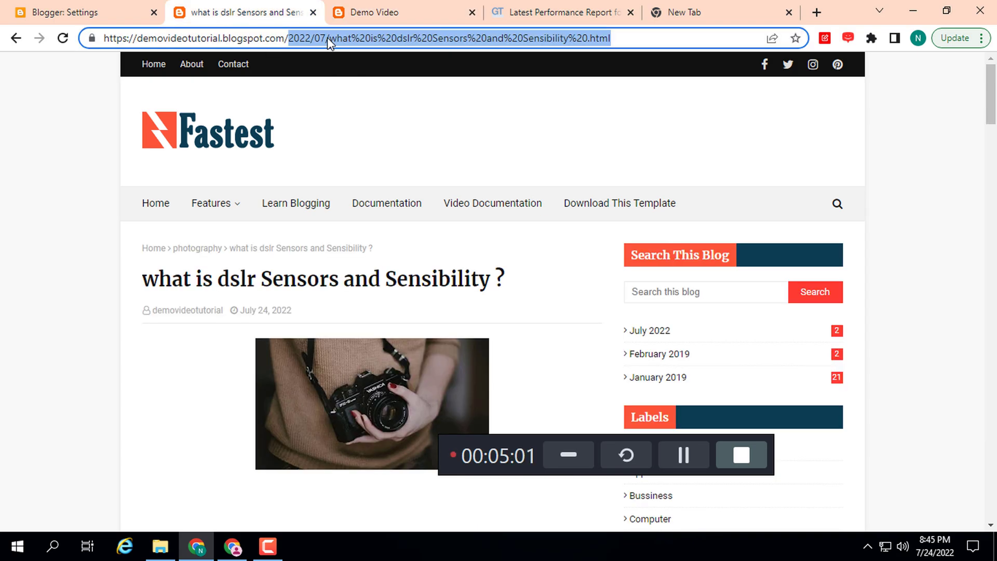
Paste the new dslr post URL as the redirect destination, make it Permanent, and save
click(67, 8)
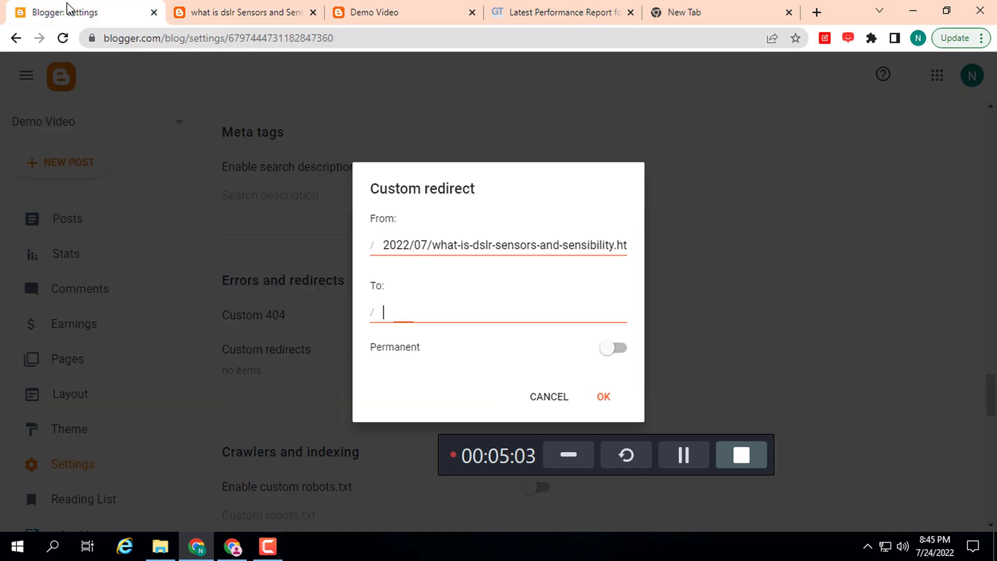
right_click(421, 305)
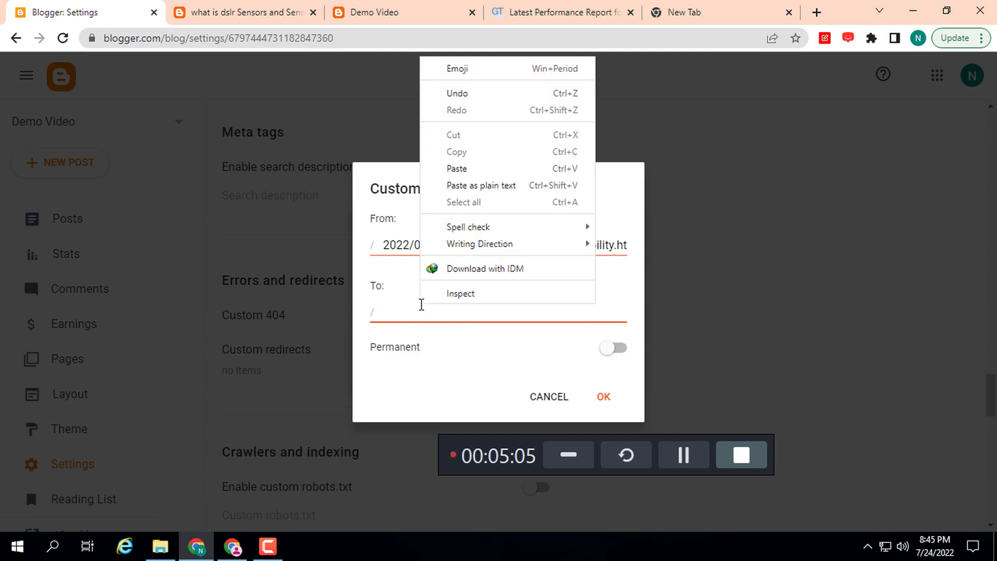
click(459, 169)
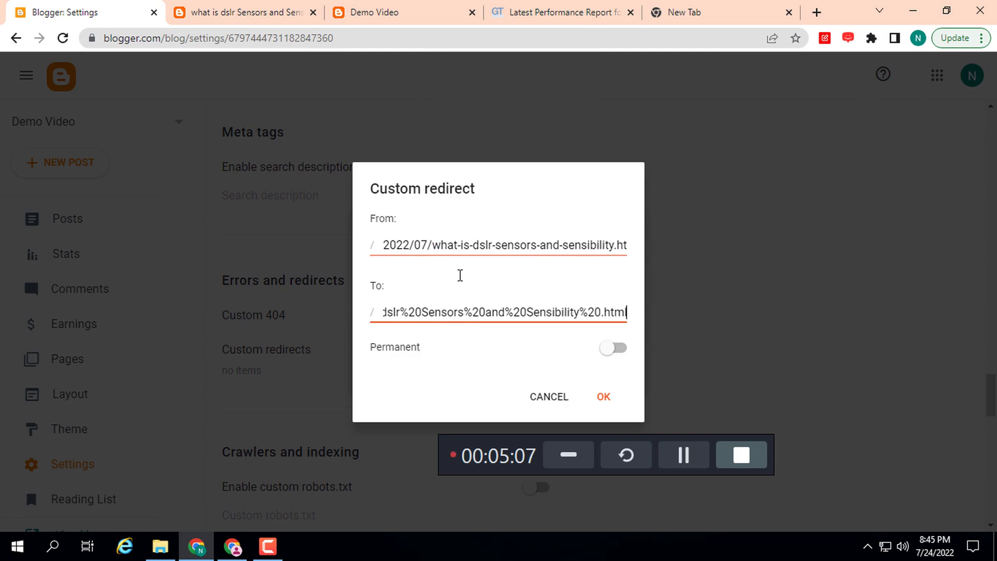
click(613, 349)
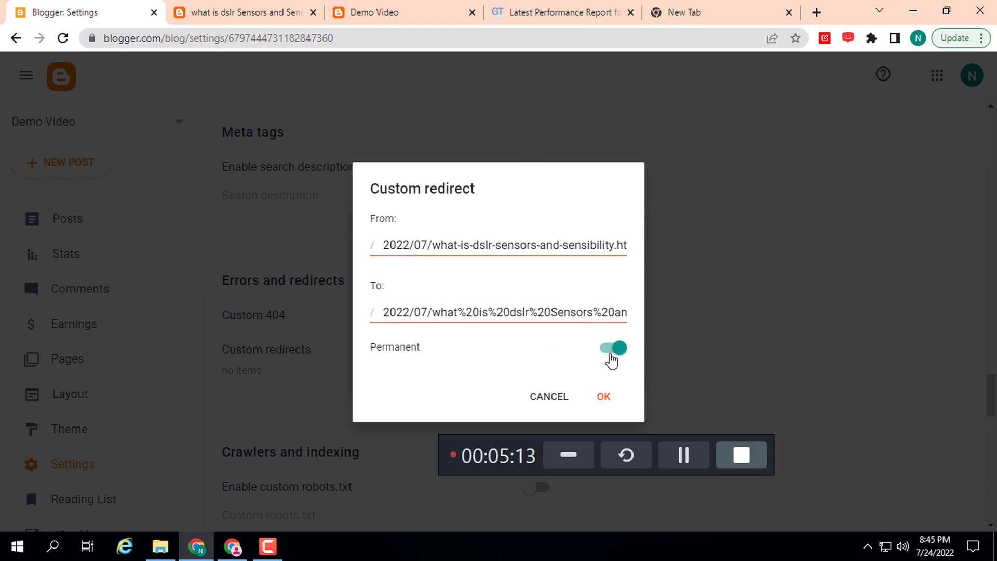
click(601, 403)
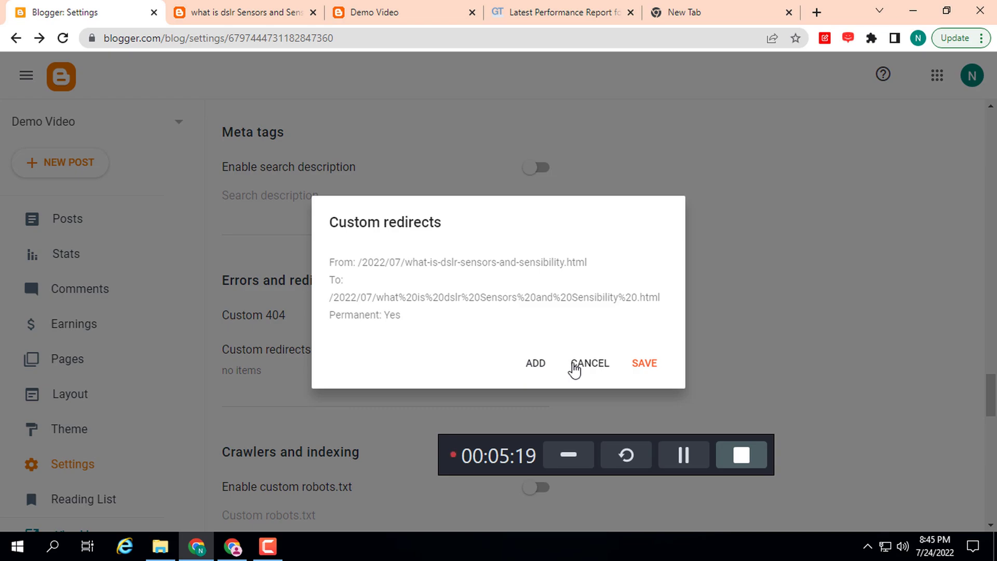
click(637, 366)
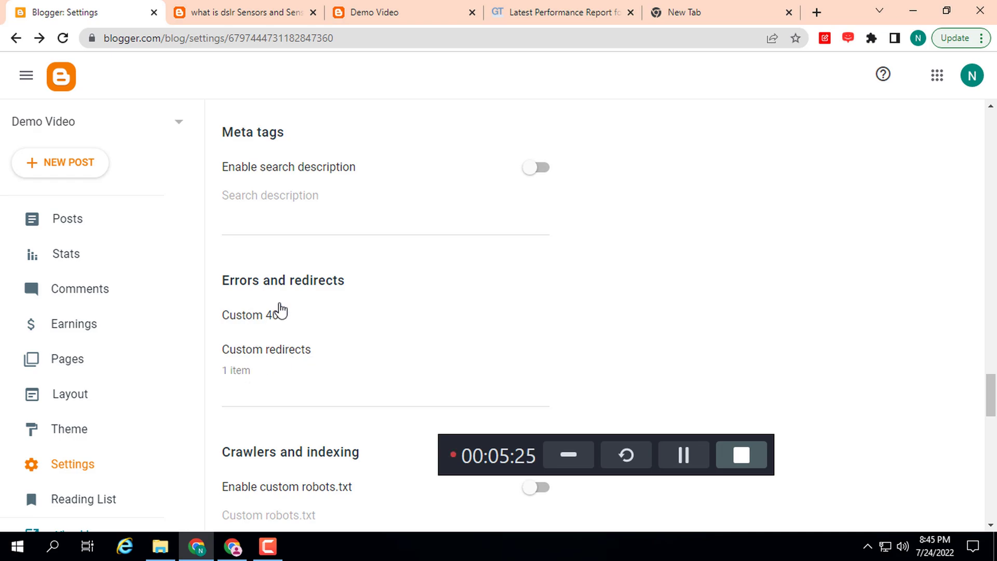
Reload the old dslr link to confirm it now opens the article, then go to the blog's Home
click(384, 8)
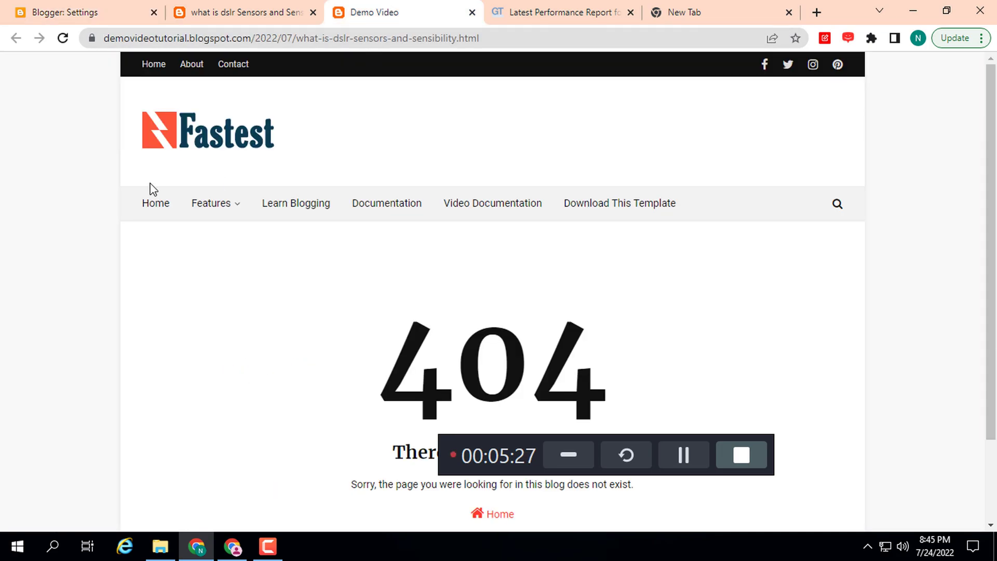
click(63, 38)
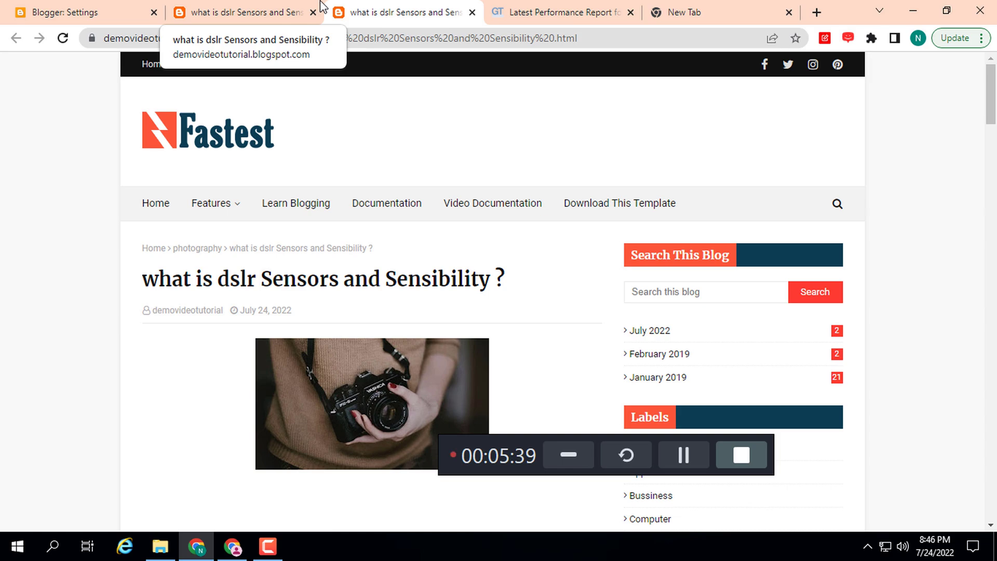
click(248, 6)
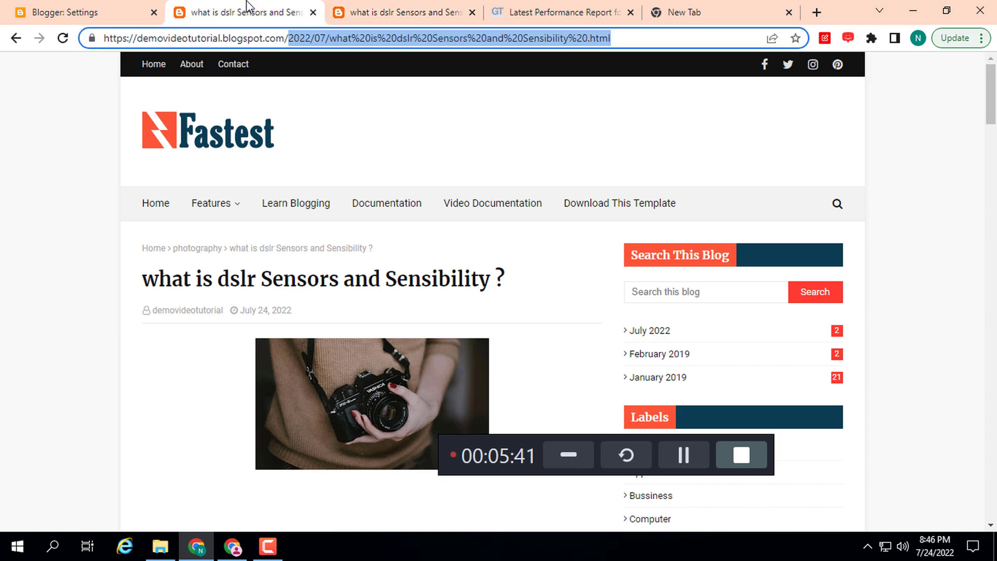
click(157, 208)
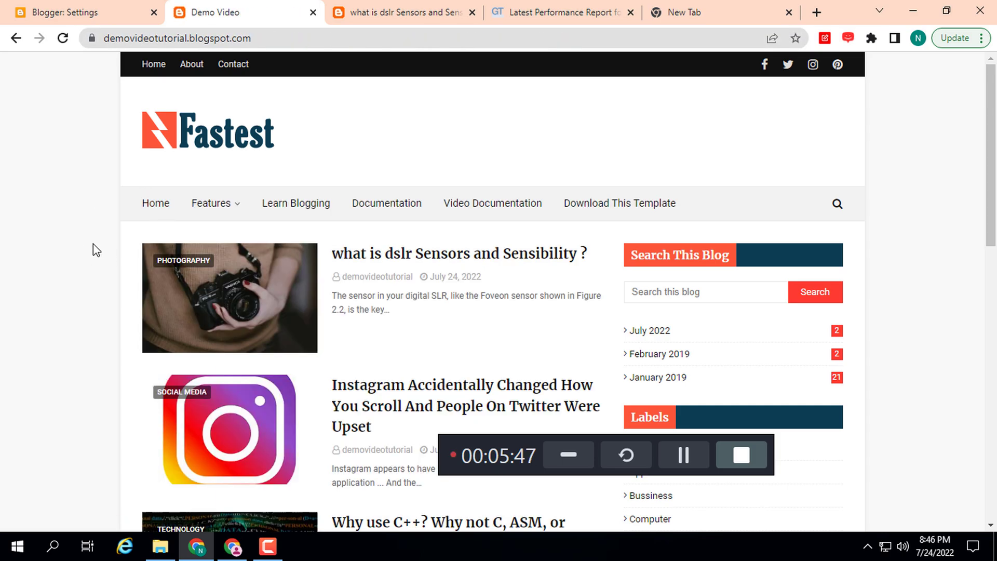
Open the blog's Posts list from Blogger settings, then switch to the YouTube channel's browser window
scroll(92, 244, down, 10)
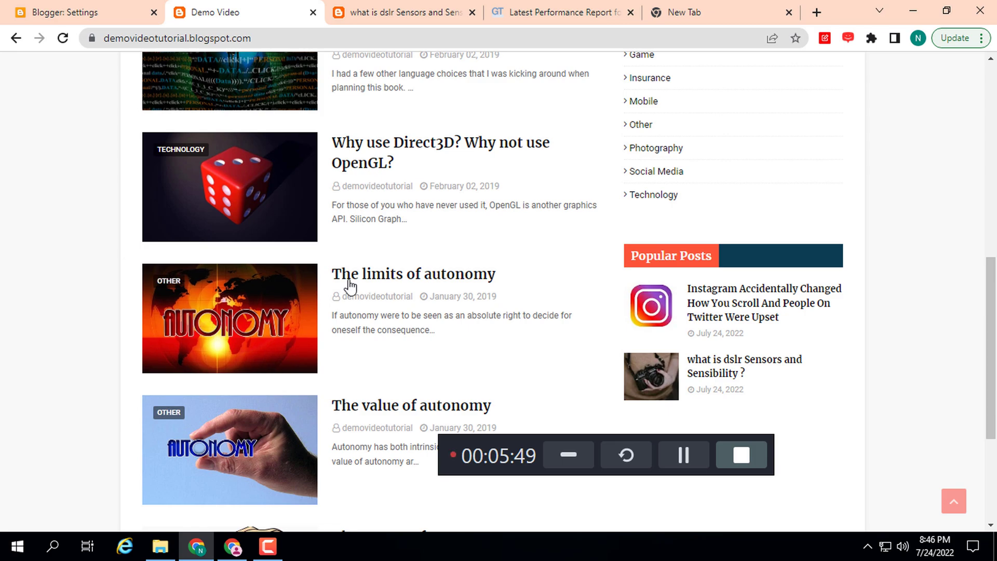
click(527, 9)
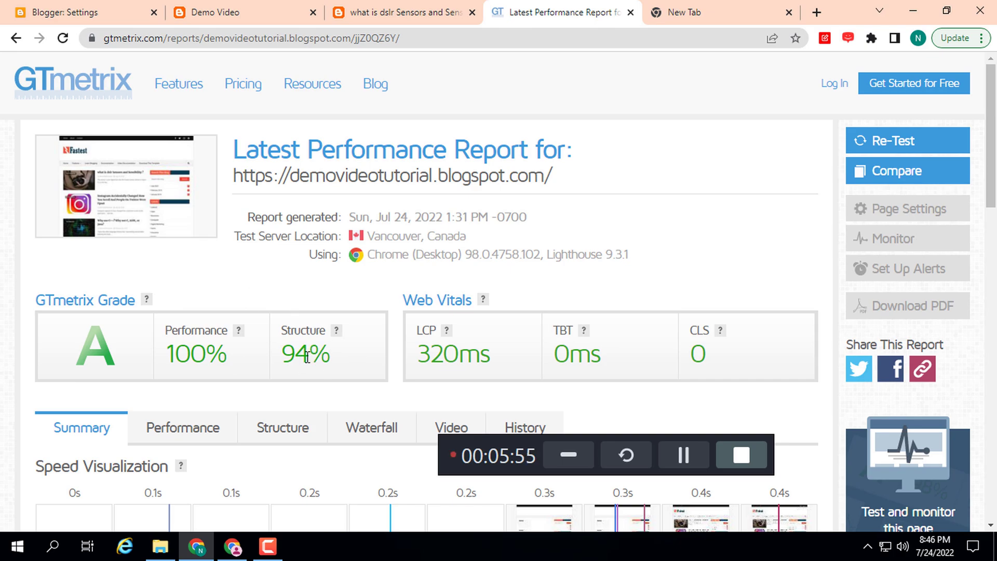
click(60, 6)
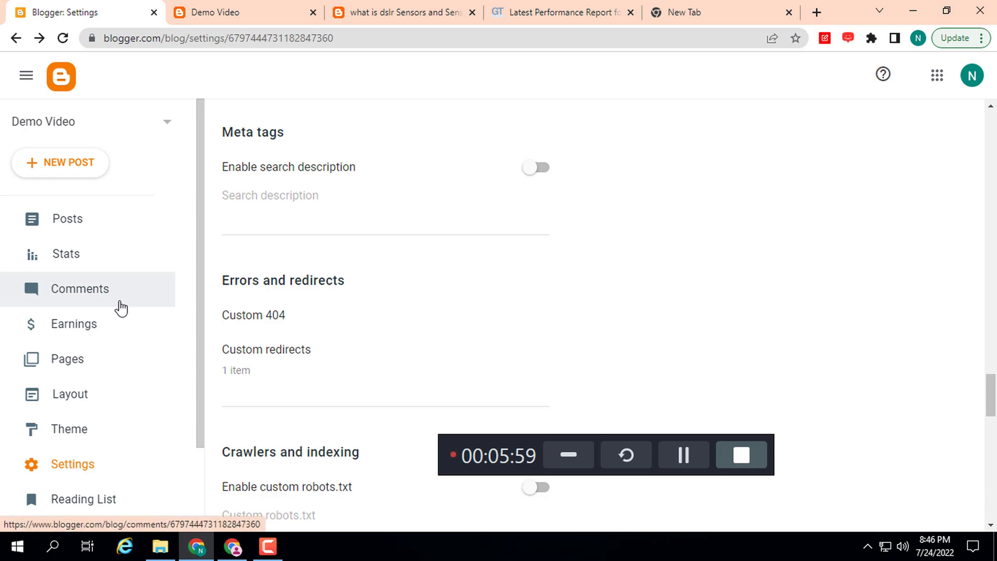
click(71, 231)
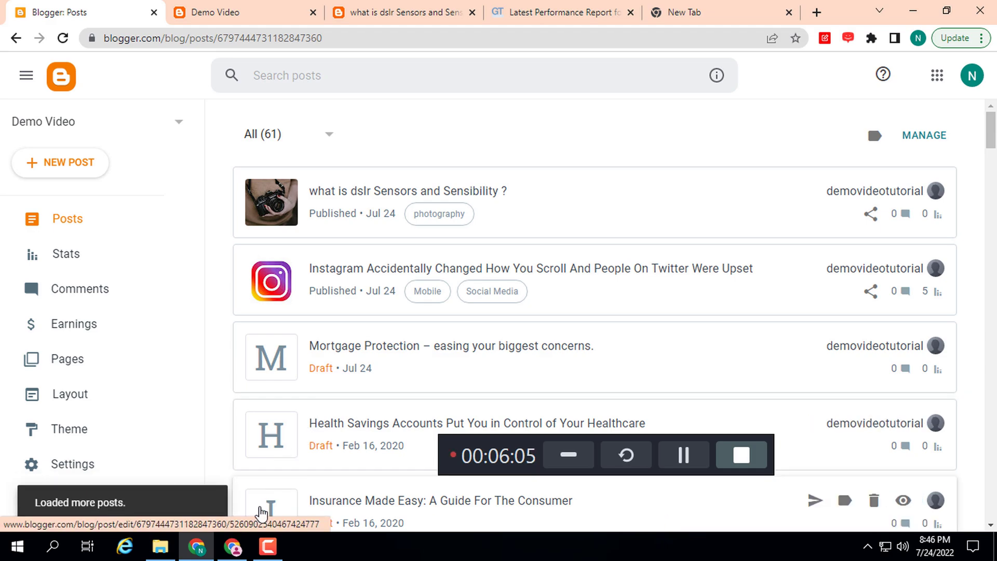
click(233, 546)
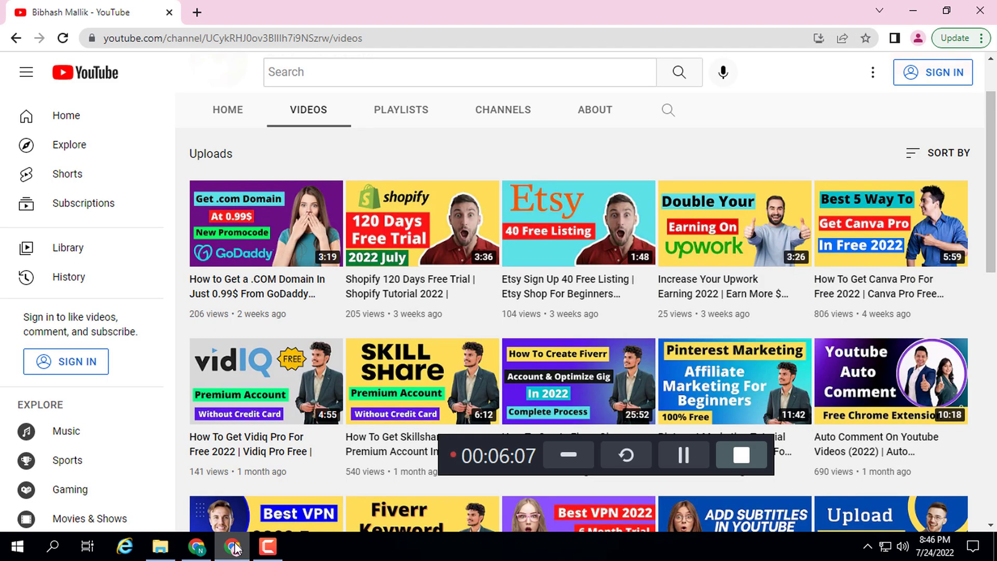